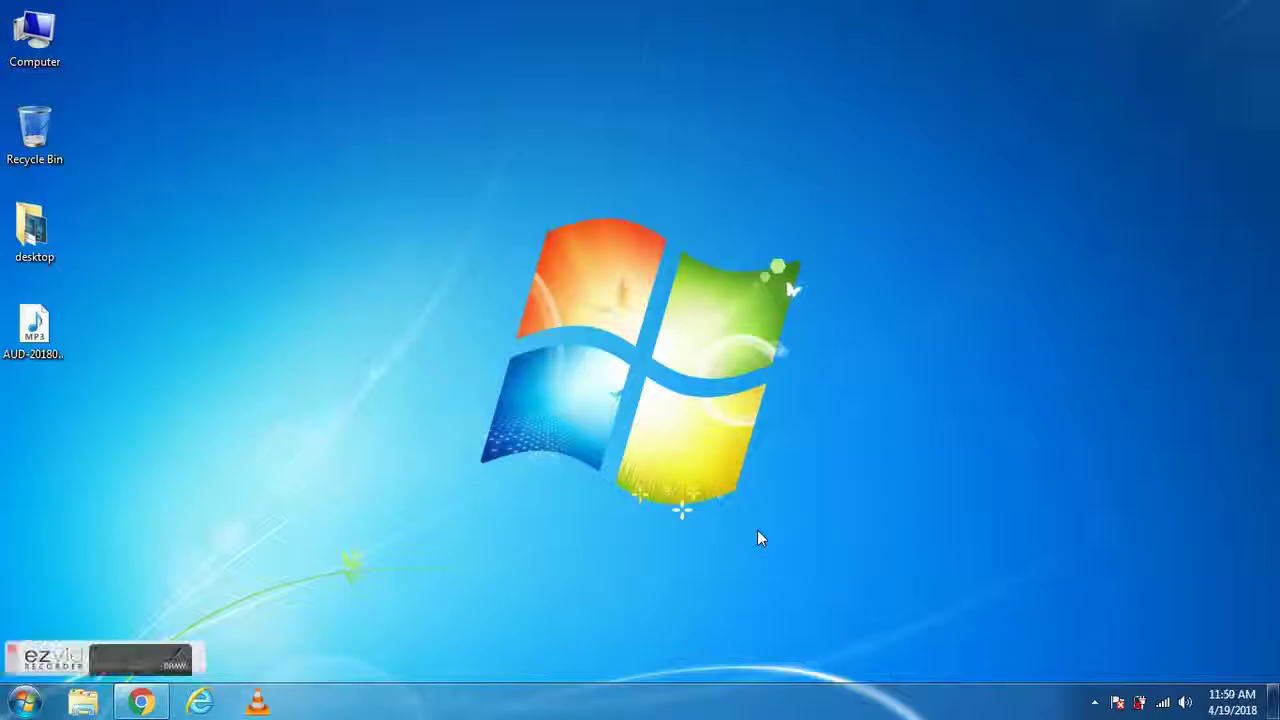
# Launch Notepad from the Run box.
pyautogui.press('super+r')
pyautogui.write('notep')
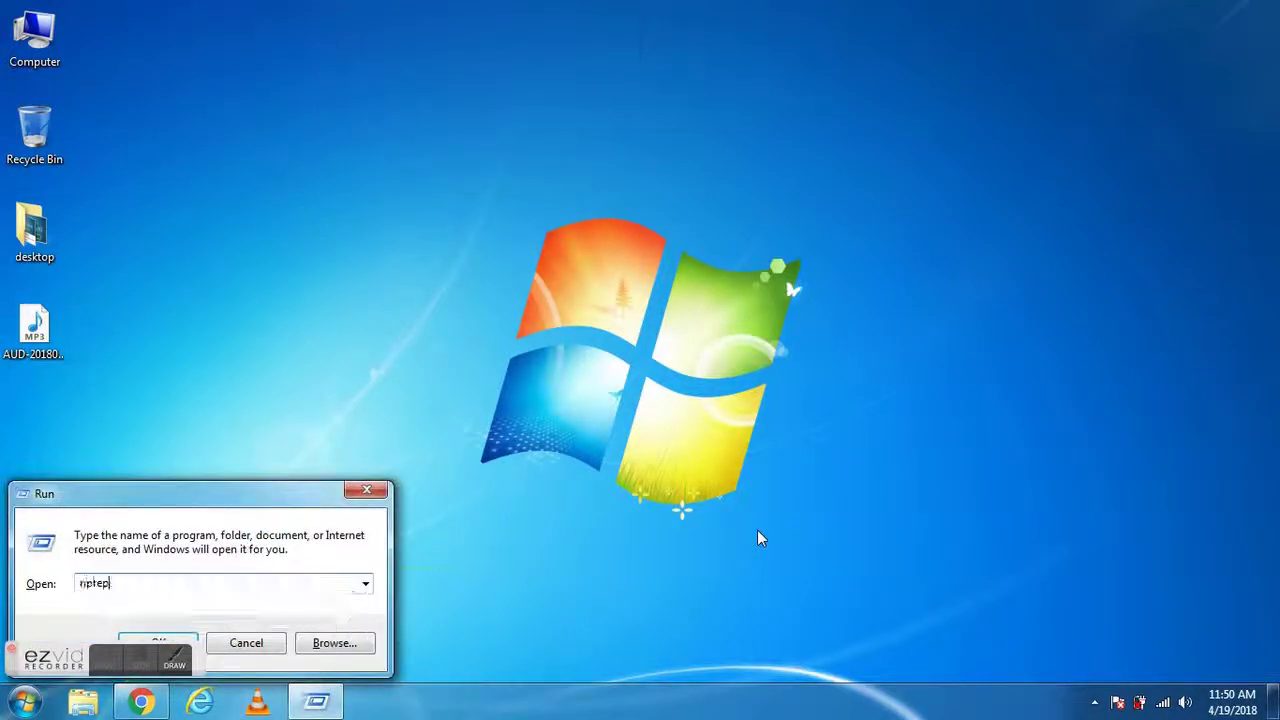
pyautogui.press('BackSpace')
pyautogui.press('BackSpace')
pyautogui.press('BackSpace')
pyautogui.press('BackSpace')
pyautogui.press('Down')
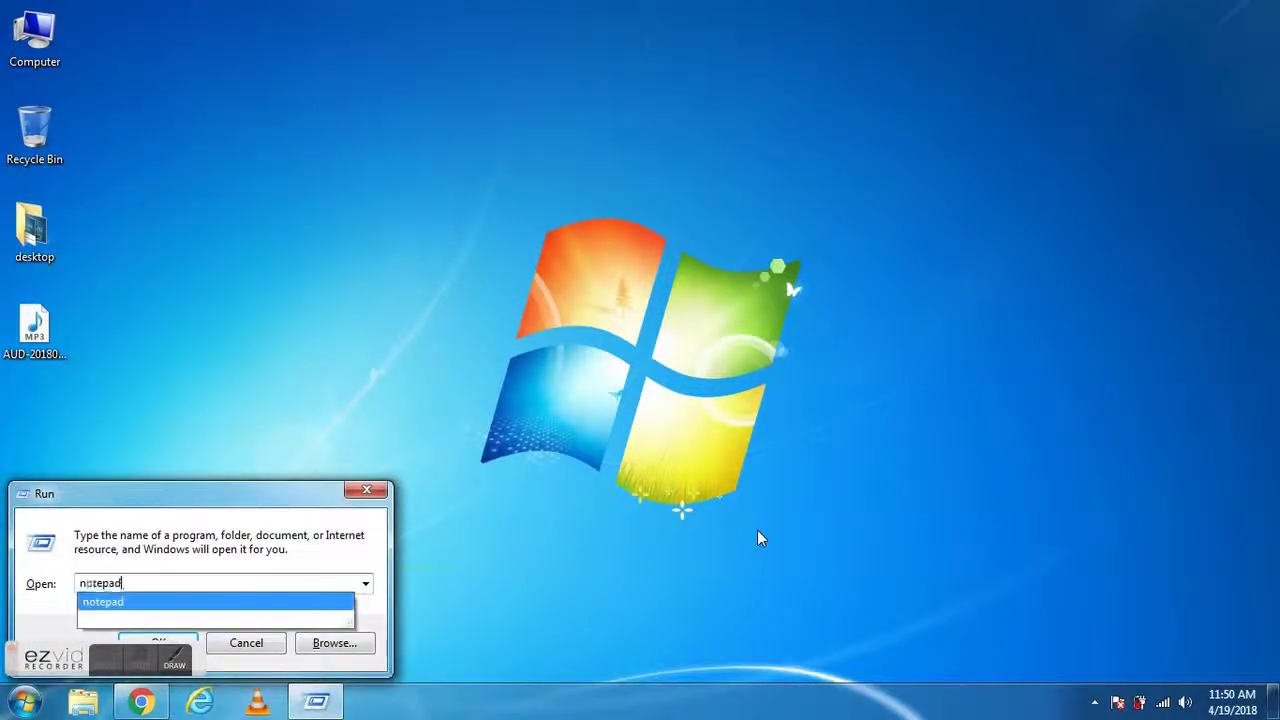
pyautogui.press('Return')
# Type 'Today i will show you how to increase' as the intro sentence.
pyautogui.write('Tda')
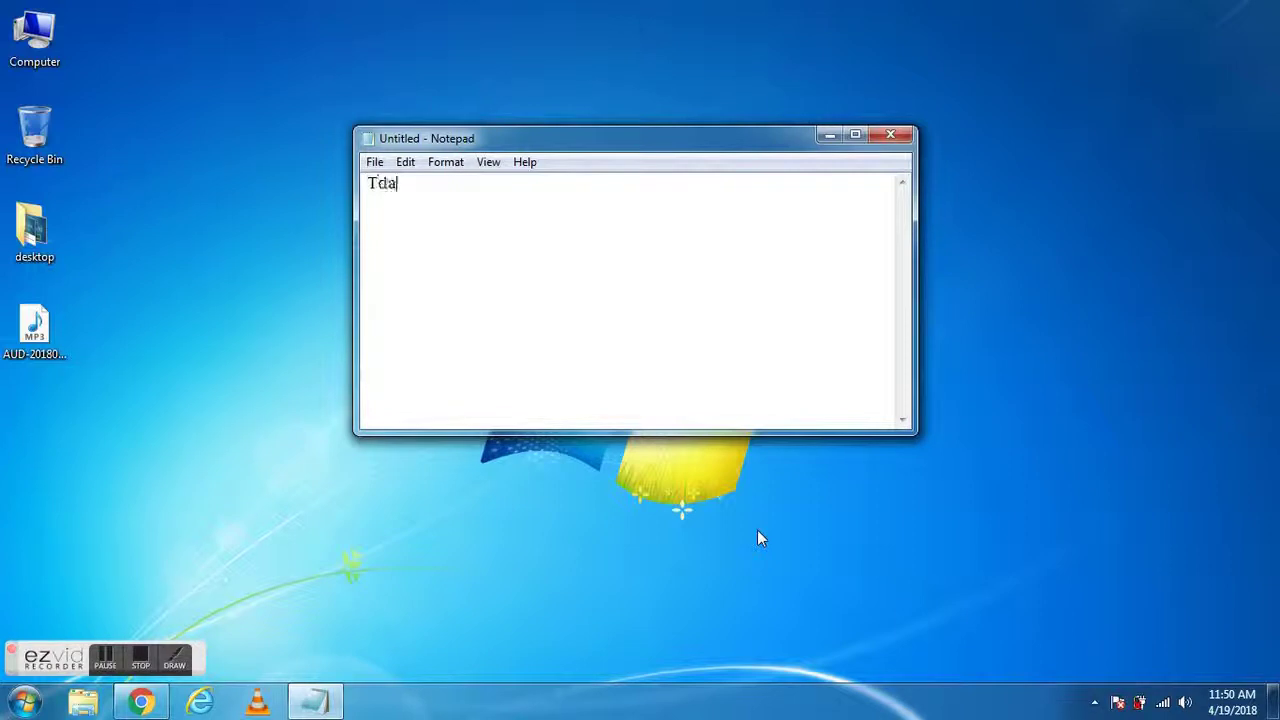
pyautogui.write('h')
pyautogui.write('day i will show you how to incre')
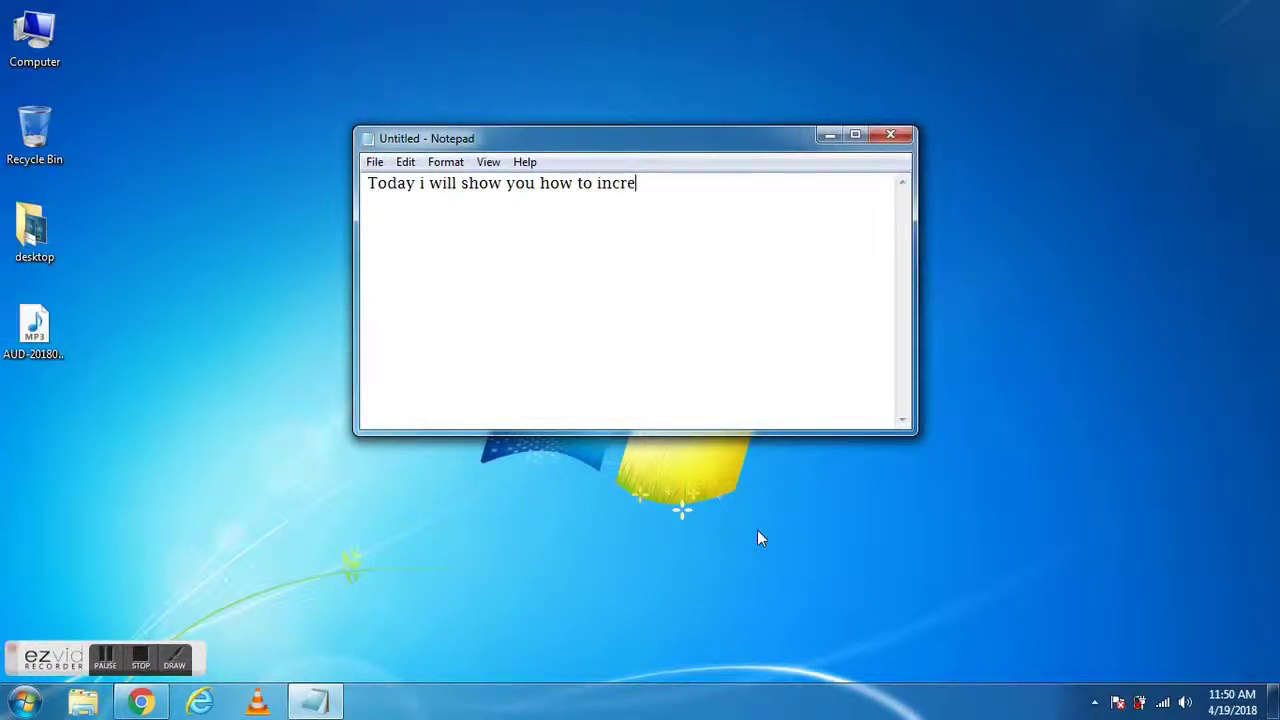
pyautogui.write('se')
pyautogui.press('BackSpace')
pyautogui.press('BackSpace')
pyautogui.write('ase or decrease the sound of any')
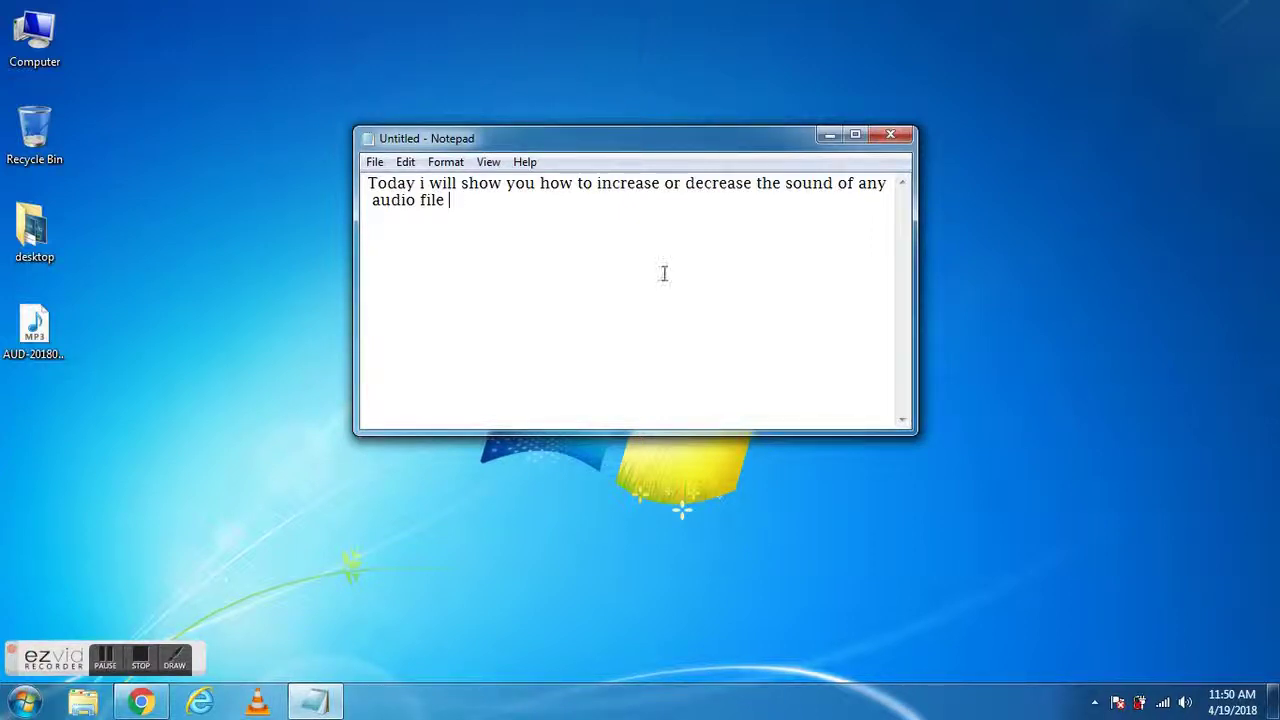
# Minimize Notepad and start MP3Gain from the Start menu's program list.
pyautogui.click(830, 135)
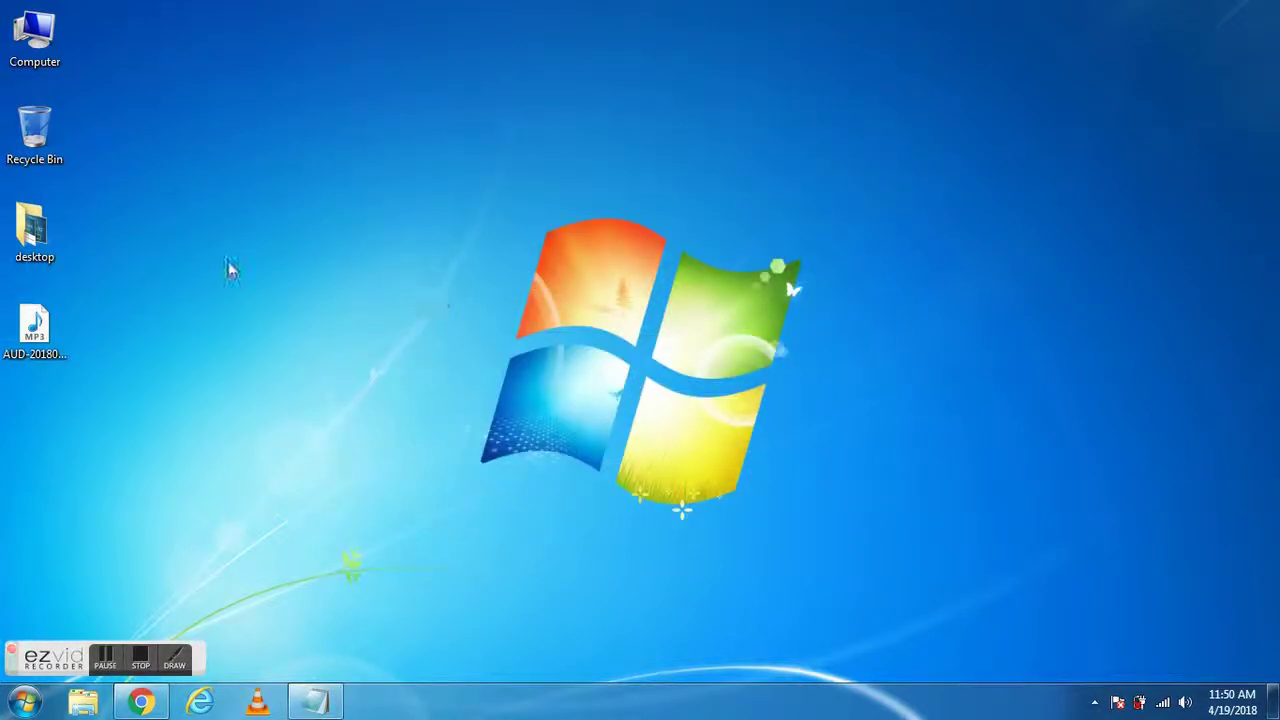
pyautogui.moveTo(141, 706)
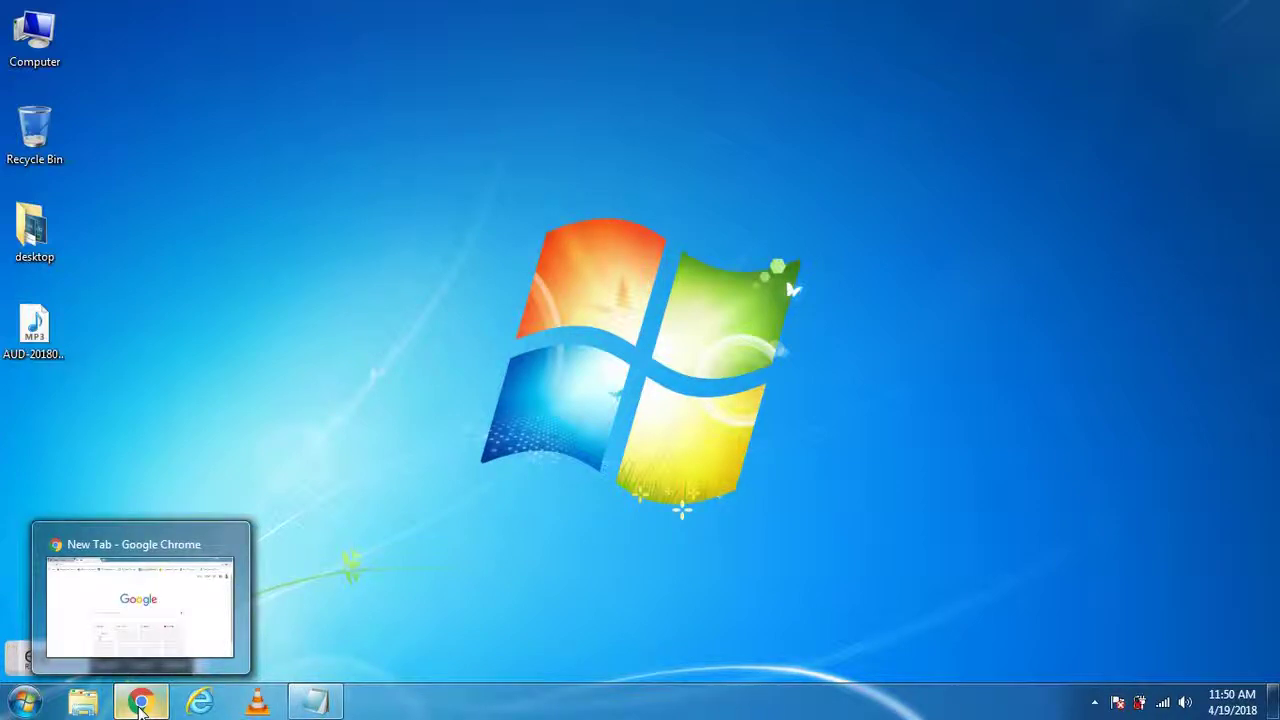
pyautogui.click(29, 705)
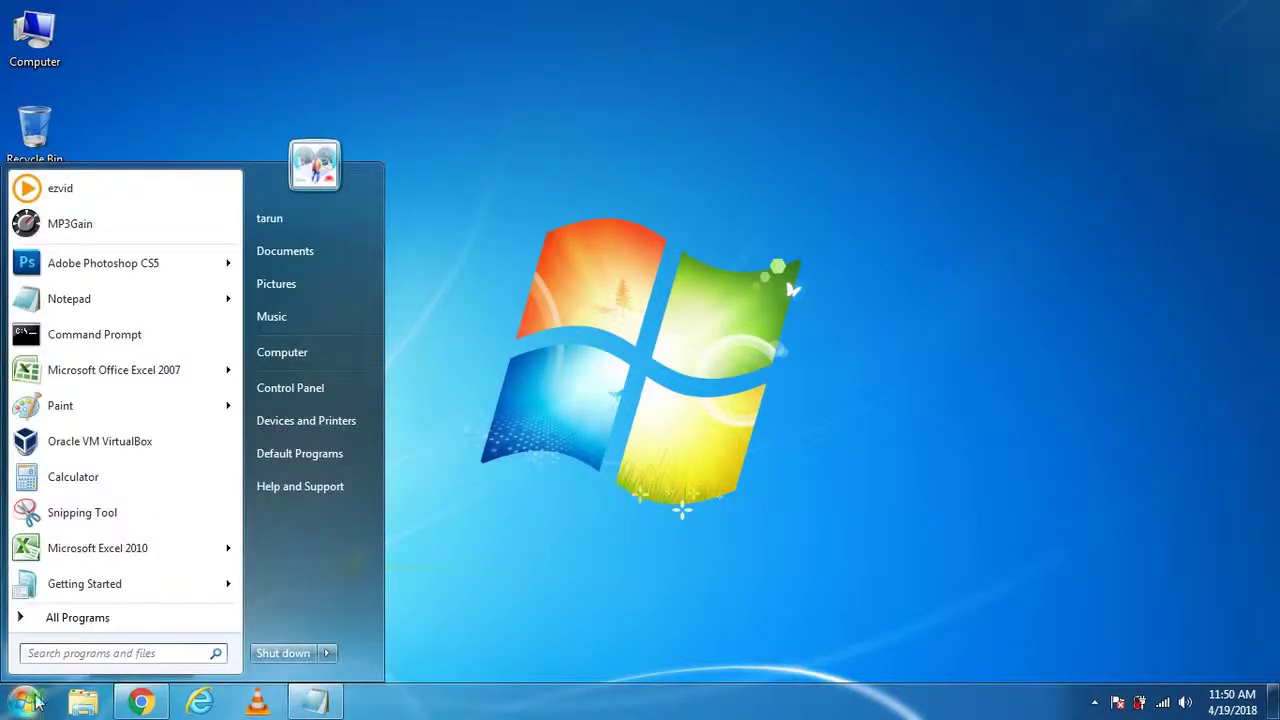
pyautogui.click(79, 233)
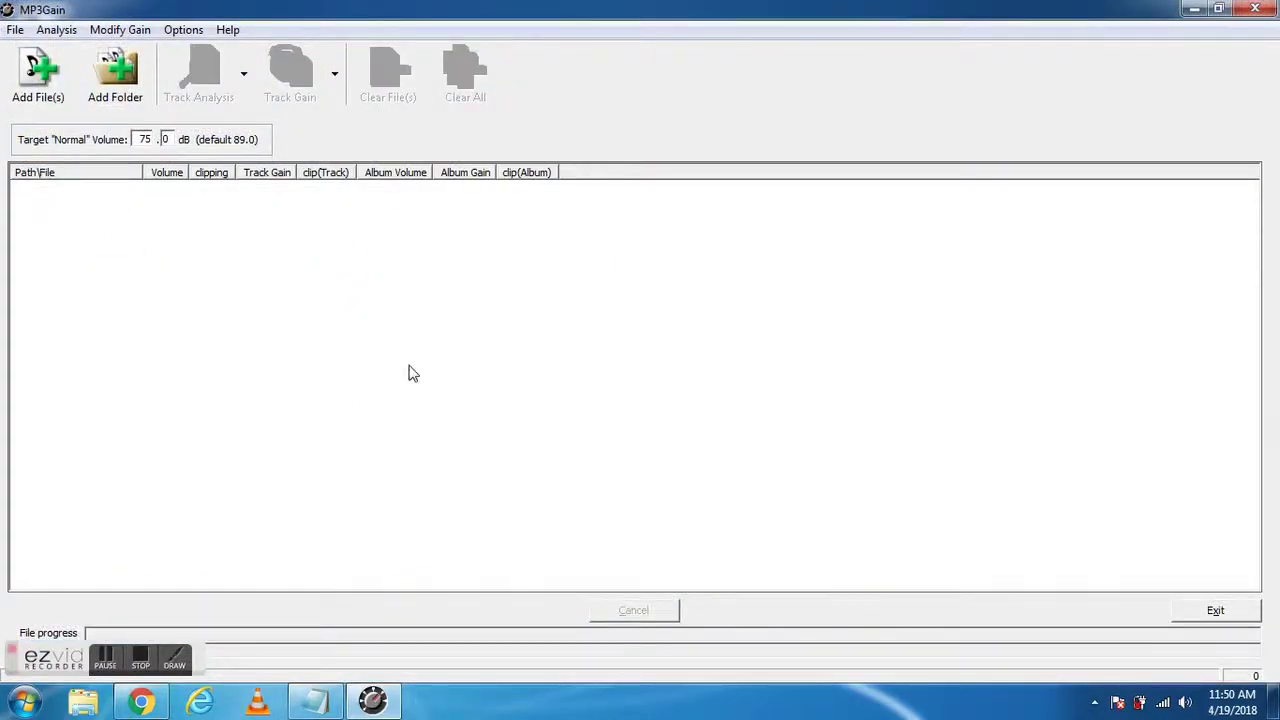
# Search Google in Chrome for 'mp3gain' and open the mp3gain.sourceforge.net result.
pyautogui.click(143, 703)
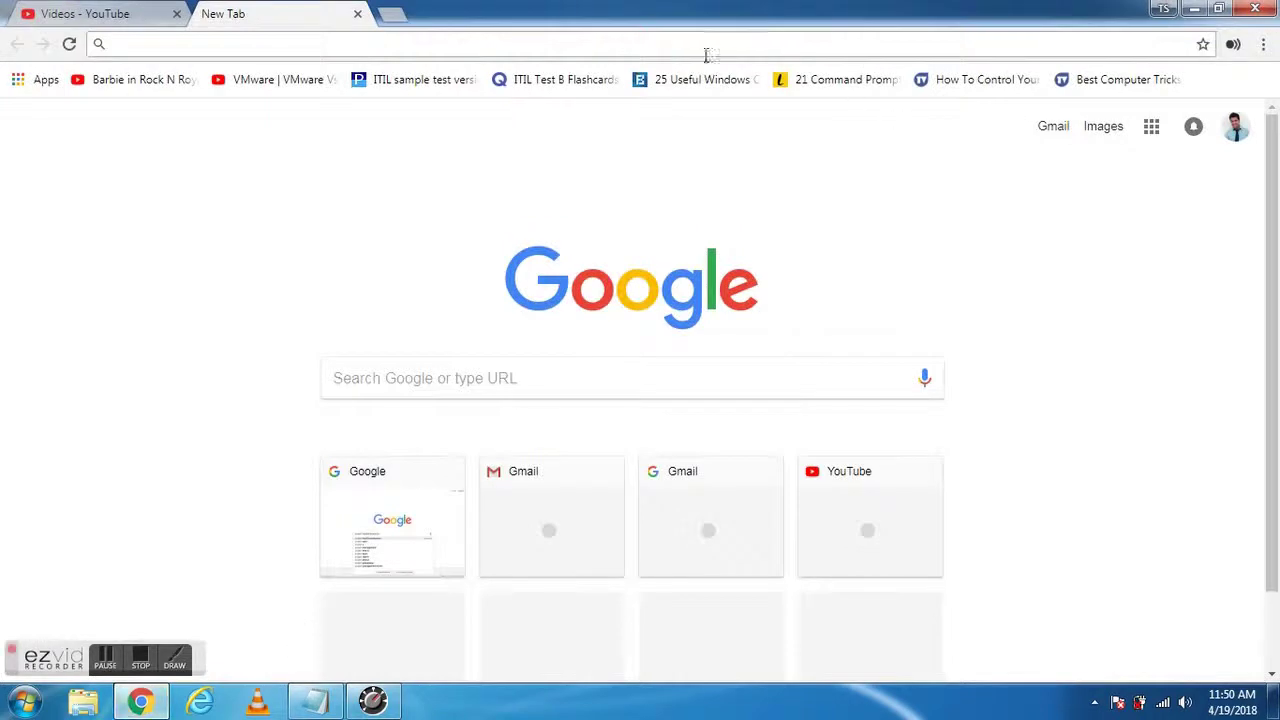
pyautogui.click(403, 377)
pyautogui.rightClick(403, 378)
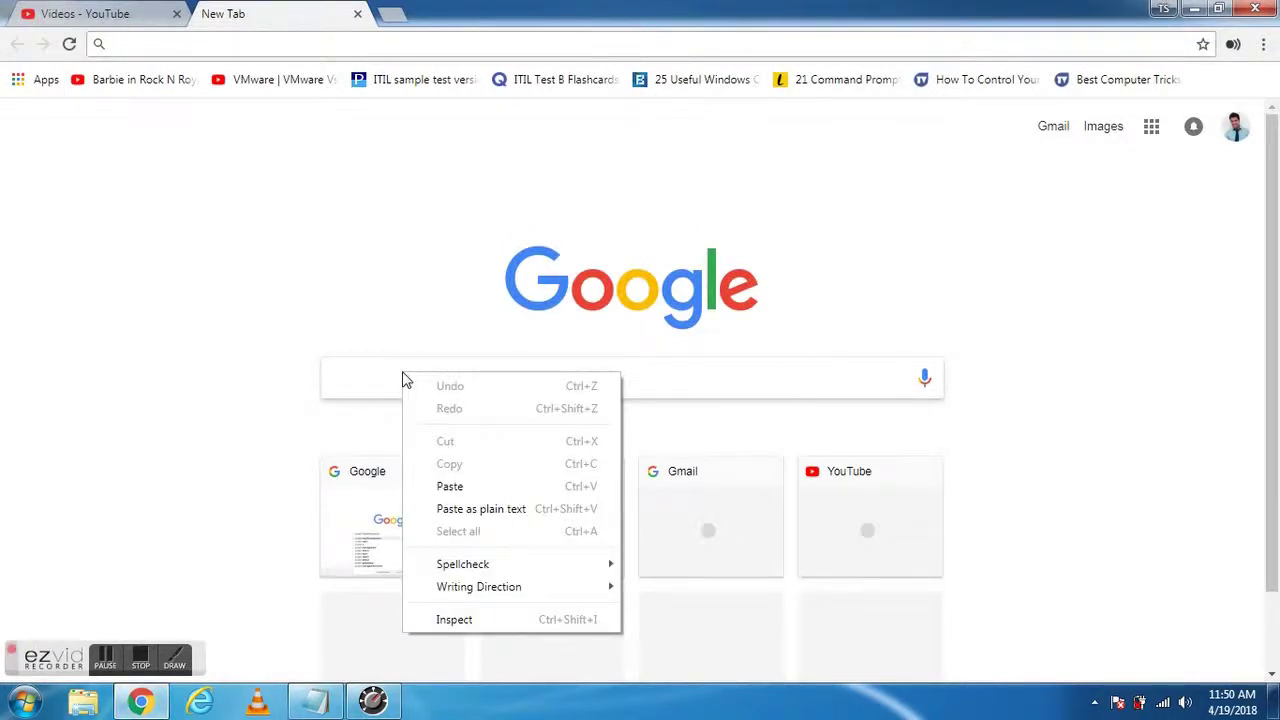
pyautogui.click(374, 372)
pyautogui.write('mp3gain')
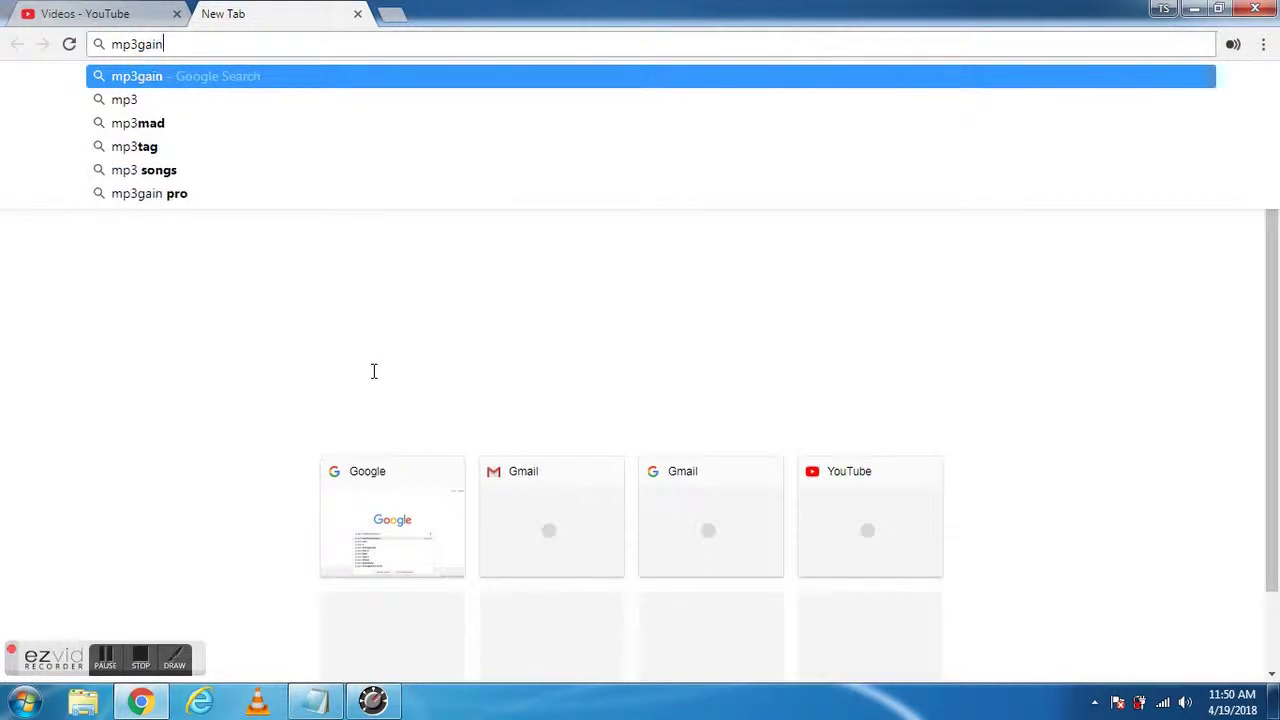
pyautogui.press('Return')
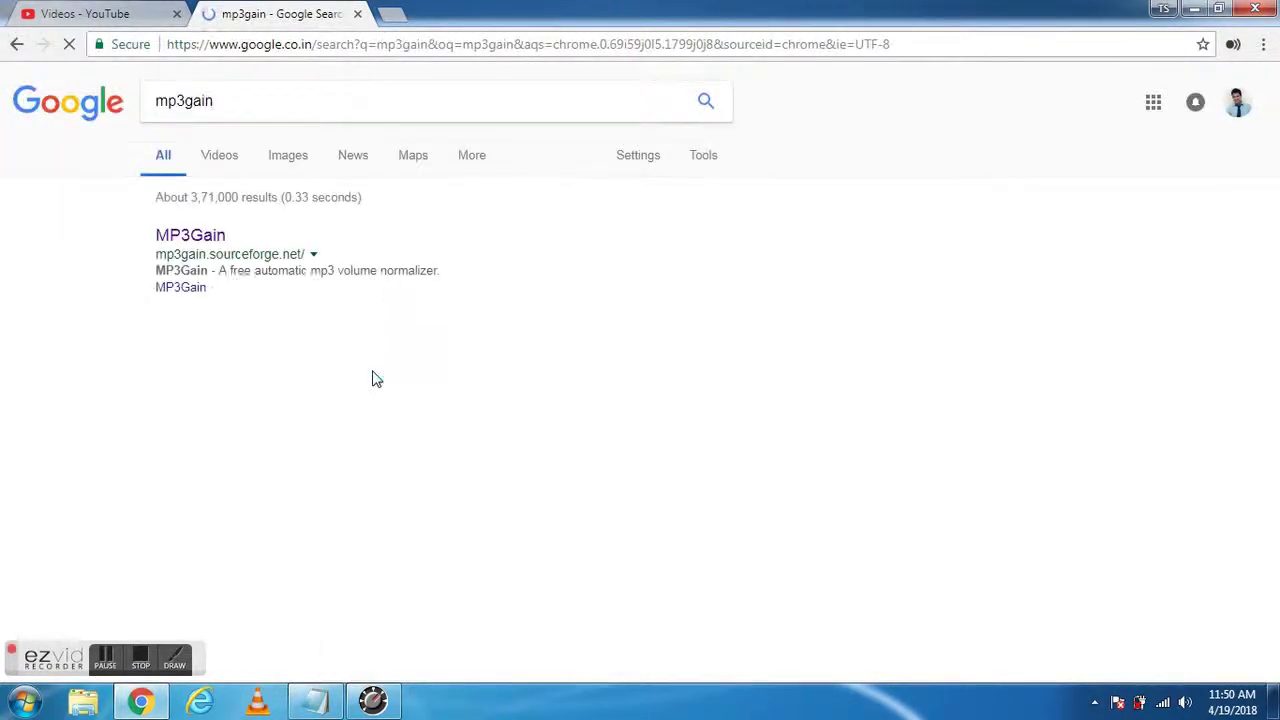
pyautogui.click(190, 236)
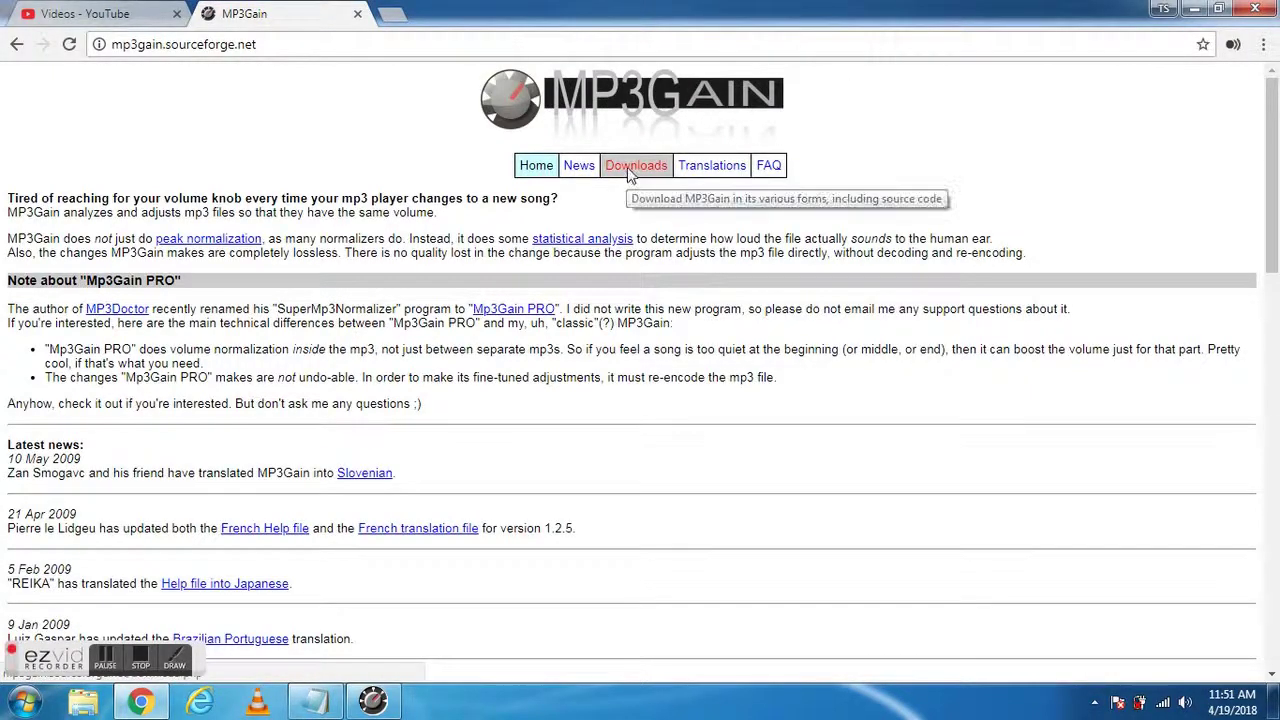
# From the Downloads page, download the mp3gain-win-1_2_5.exe installer (652 KB).
pyautogui.click(630, 178)
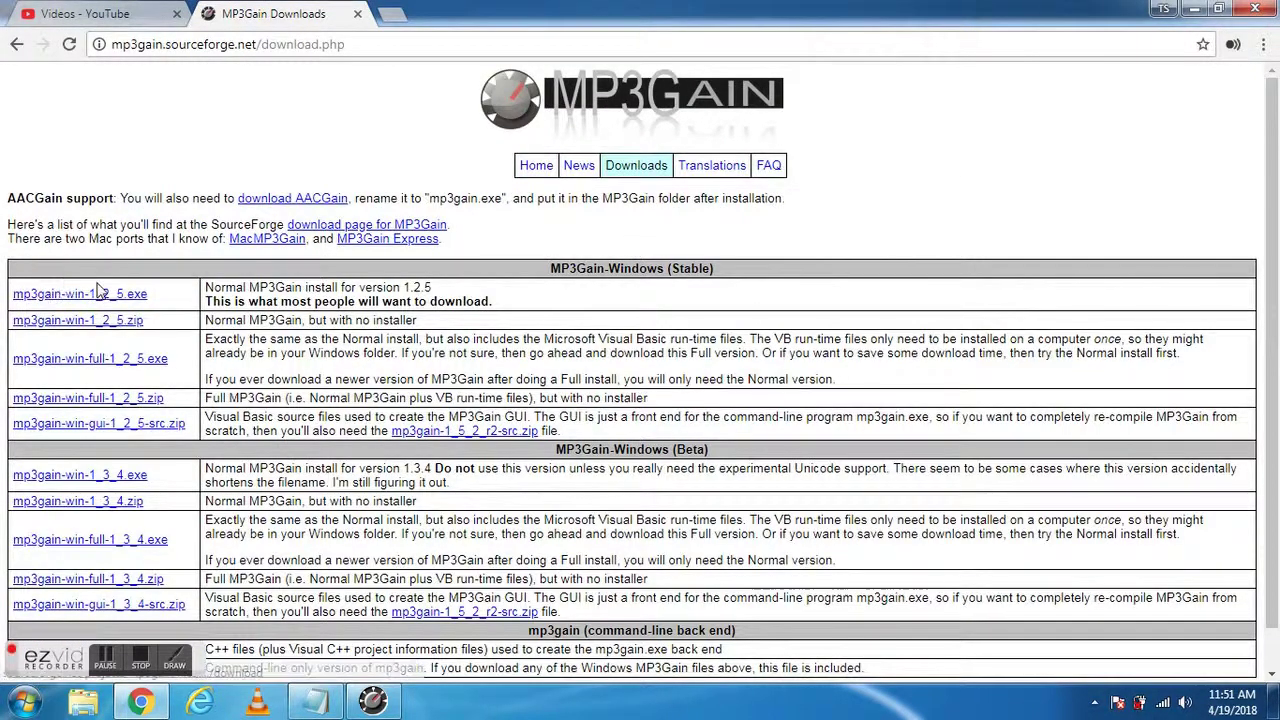
pyautogui.click(55, 299)
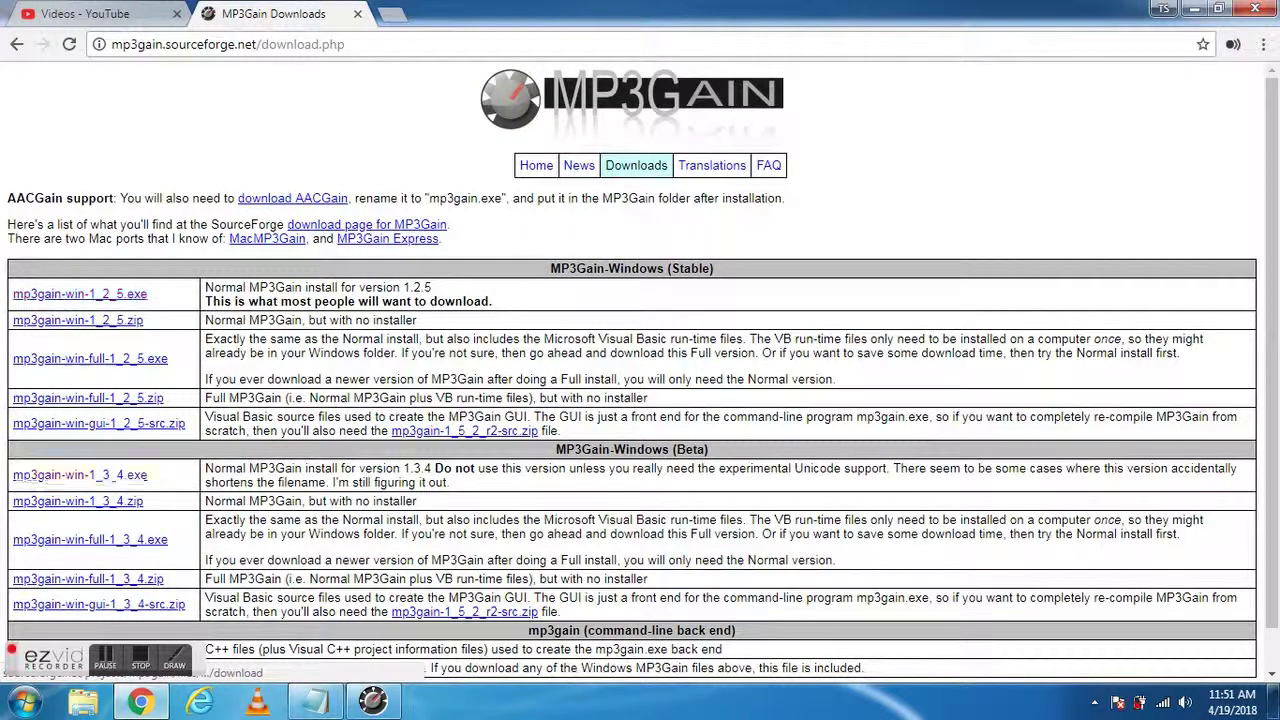
pyautogui.moveTo(14, 656); pyautogui.dragTo(1052, 668)
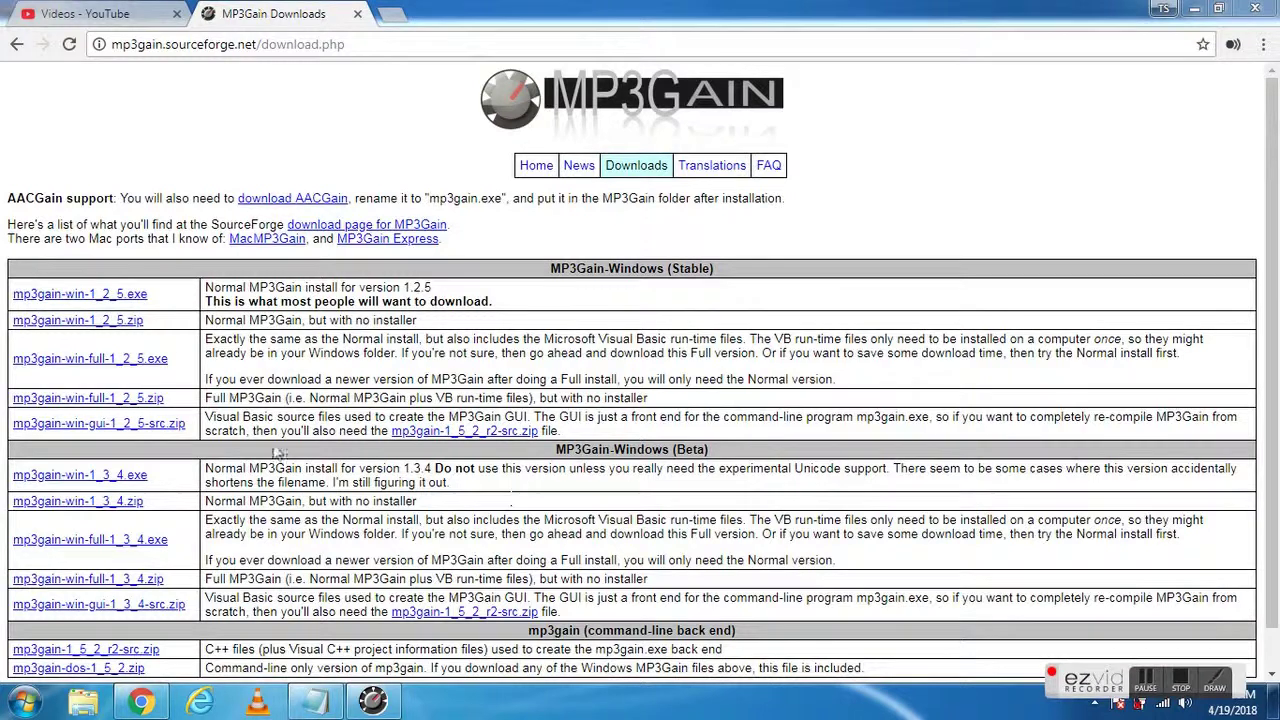
pyautogui.click(75, 295)
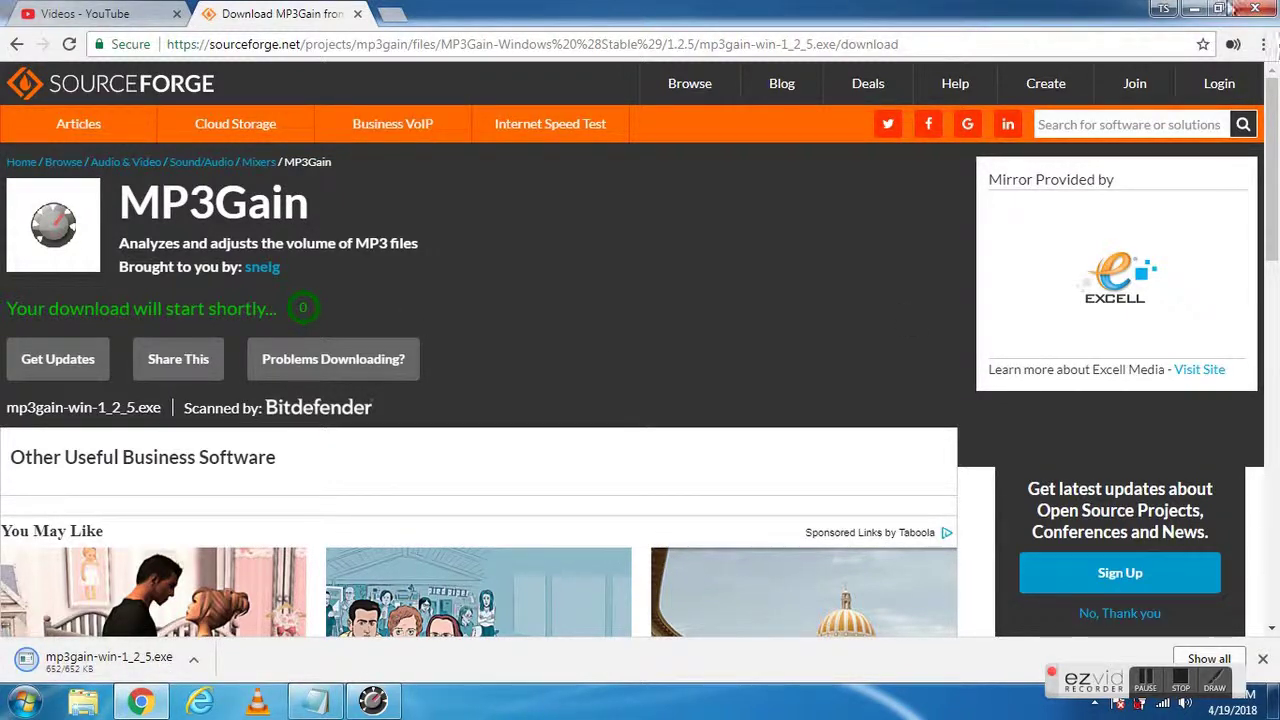
# Minimize Chrome and MP3Gain, then restore MP3Gain from the taskbar.
pyautogui.click(1195, 9)
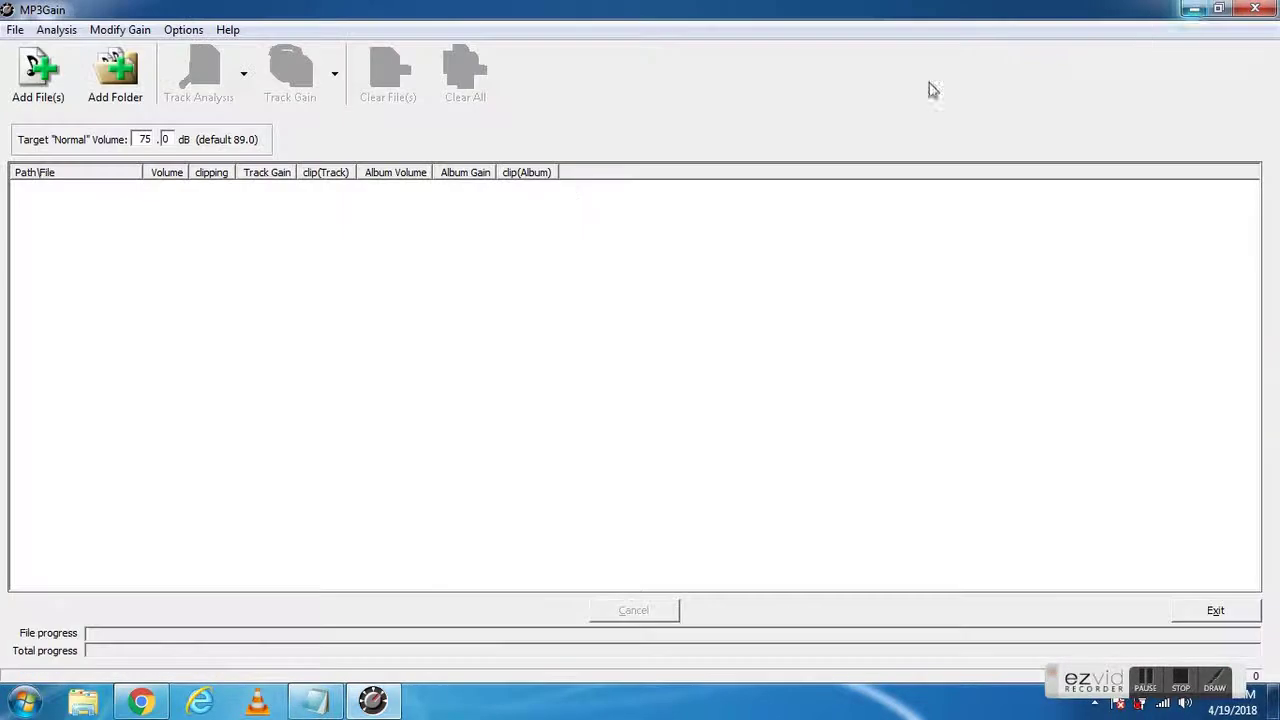
pyautogui.click(1190, 10)
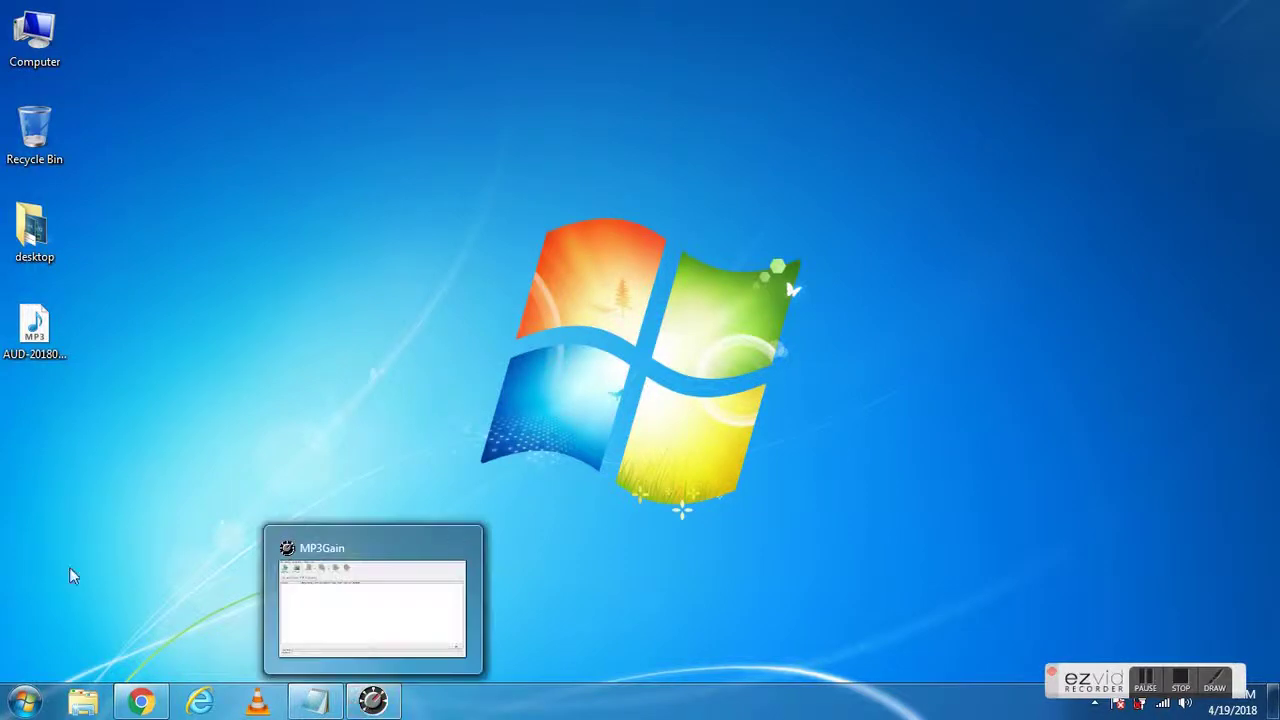
pyautogui.click(372, 700)
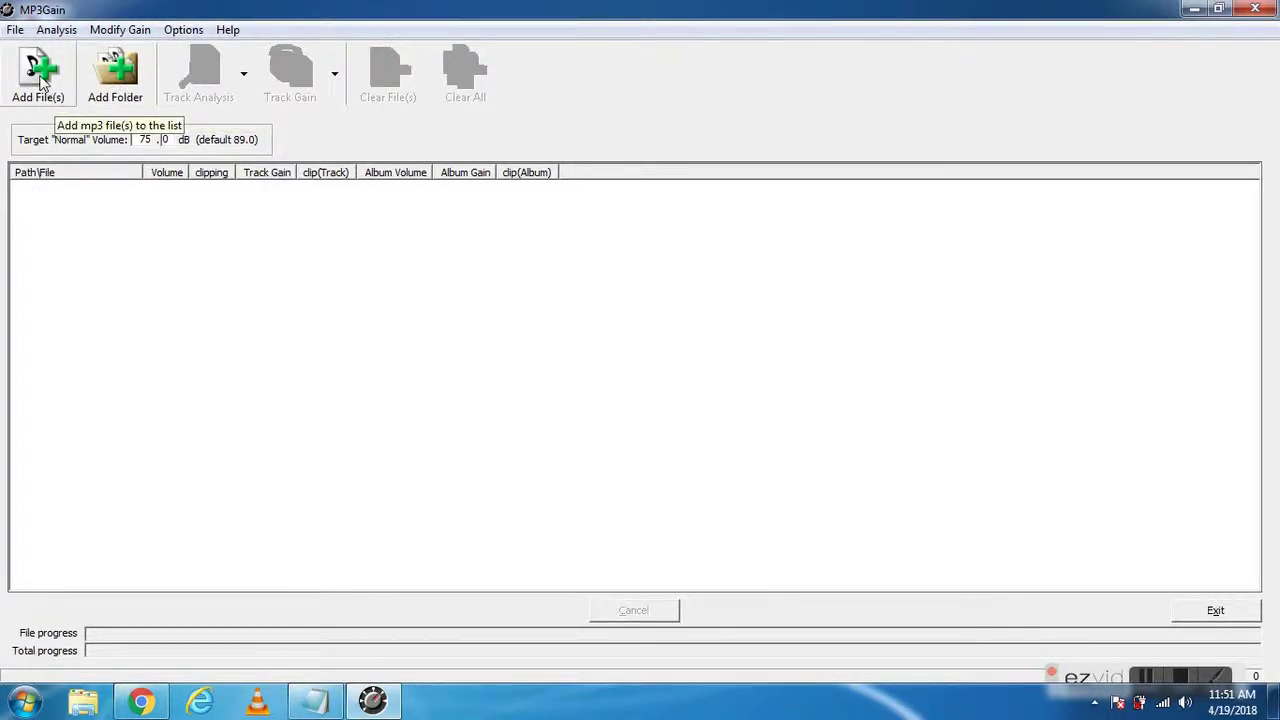
# Add AUD-20180317-WA0017 from the Desktop, which reads 65.7 dB with 9.0 track gain.
pyautogui.click(44, 84)
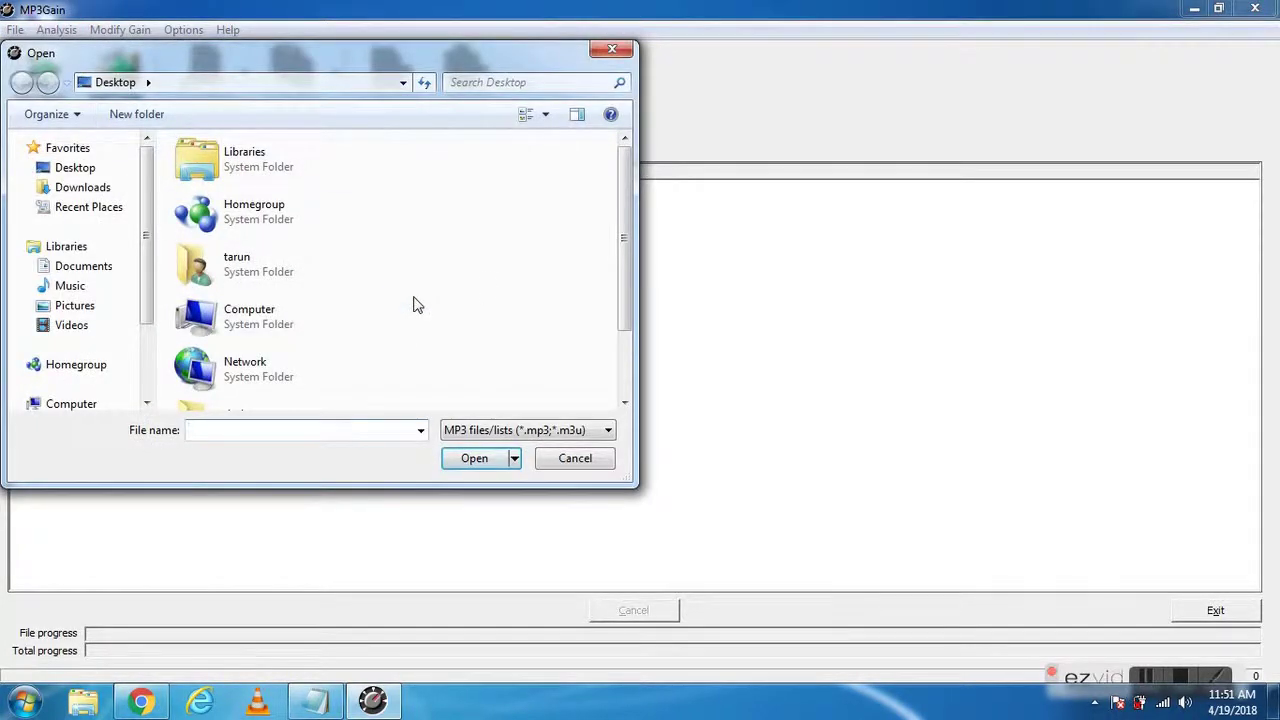
pyautogui.moveTo(624, 243); pyautogui.dragTo(624, 303)
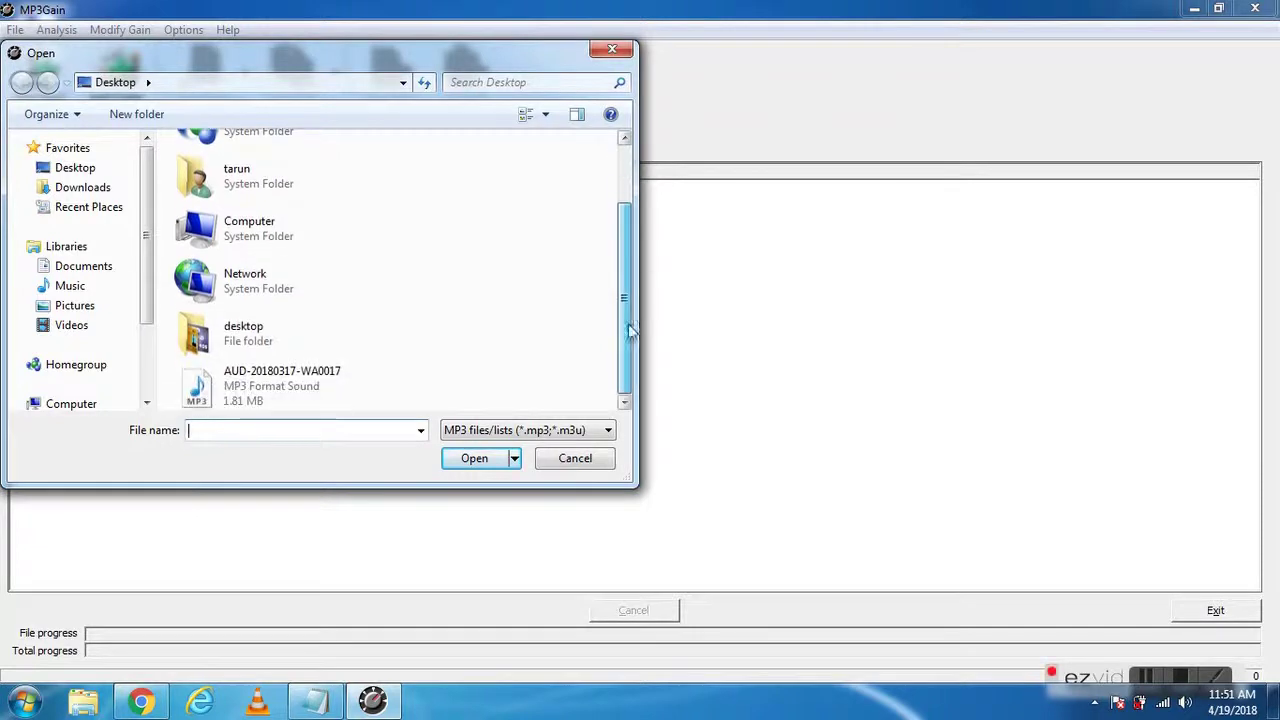
pyautogui.doubleClick(282, 388)
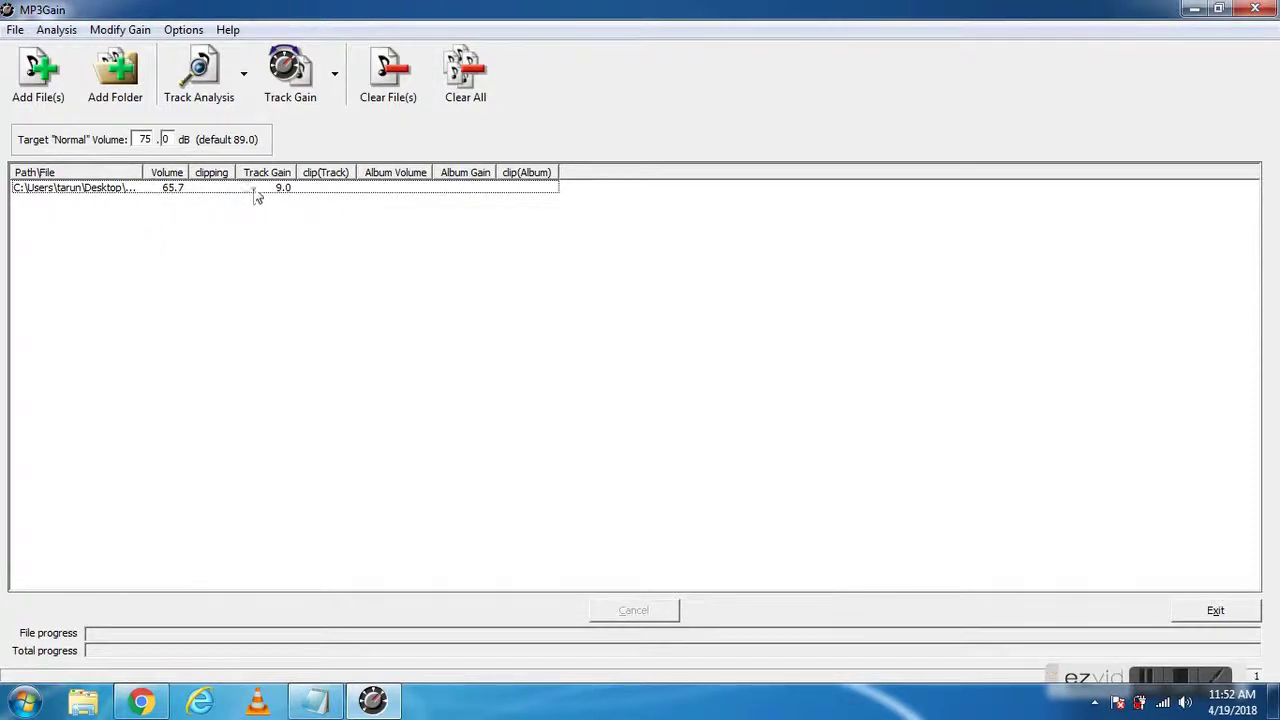
# Apply track gain at the 75 dB target, raising the file to 74.8 dB, then select it on the desktop.
pyautogui.doubleClick(141, 141)
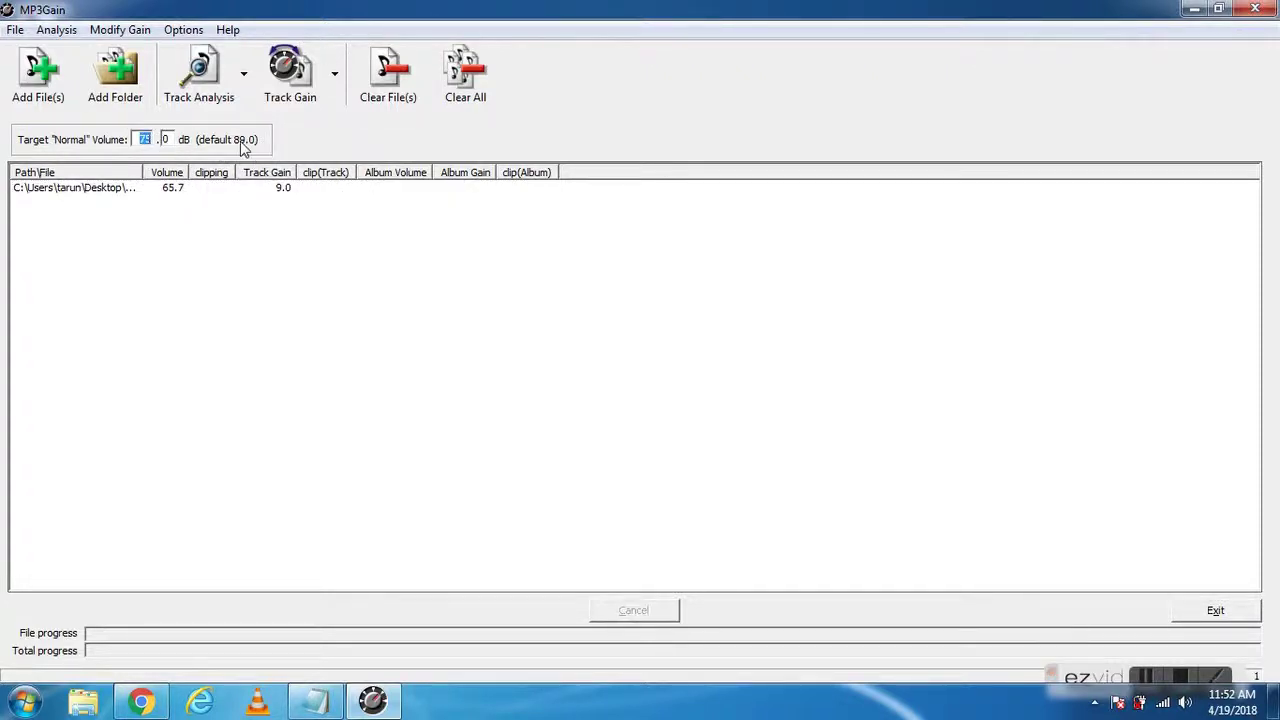
pyautogui.click(295, 85)
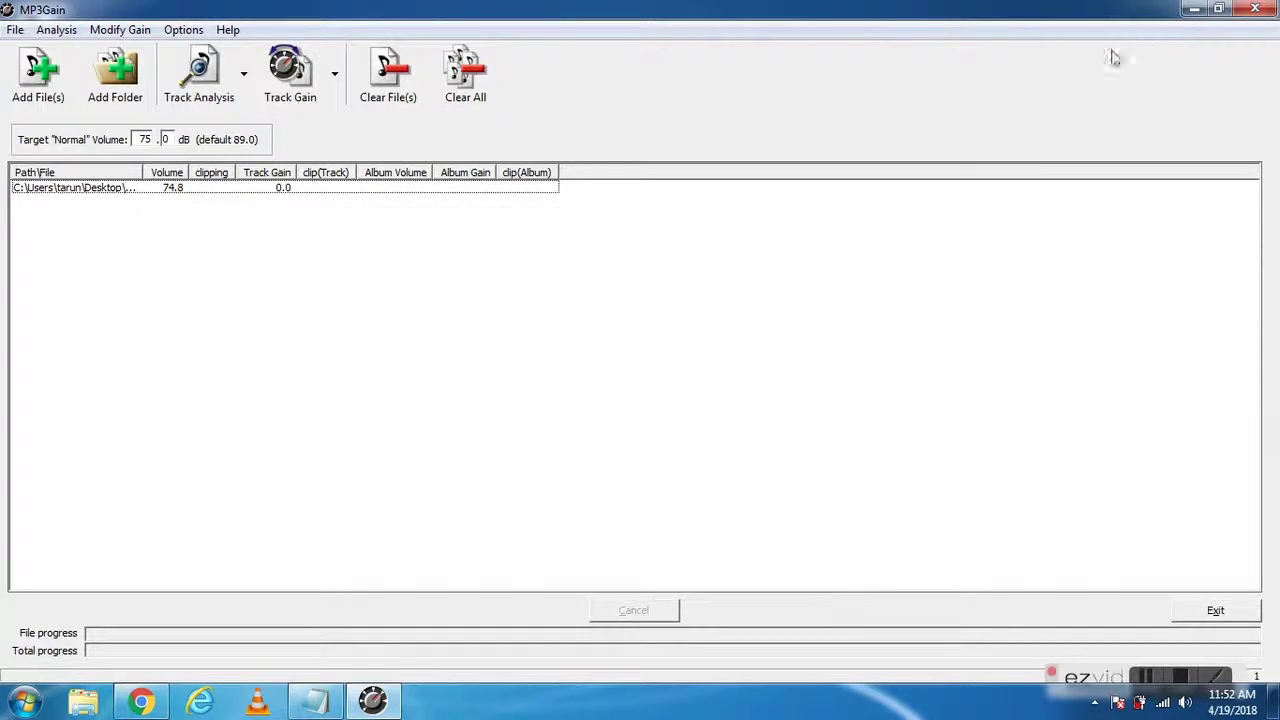
pyautogui.click(1193, 9)
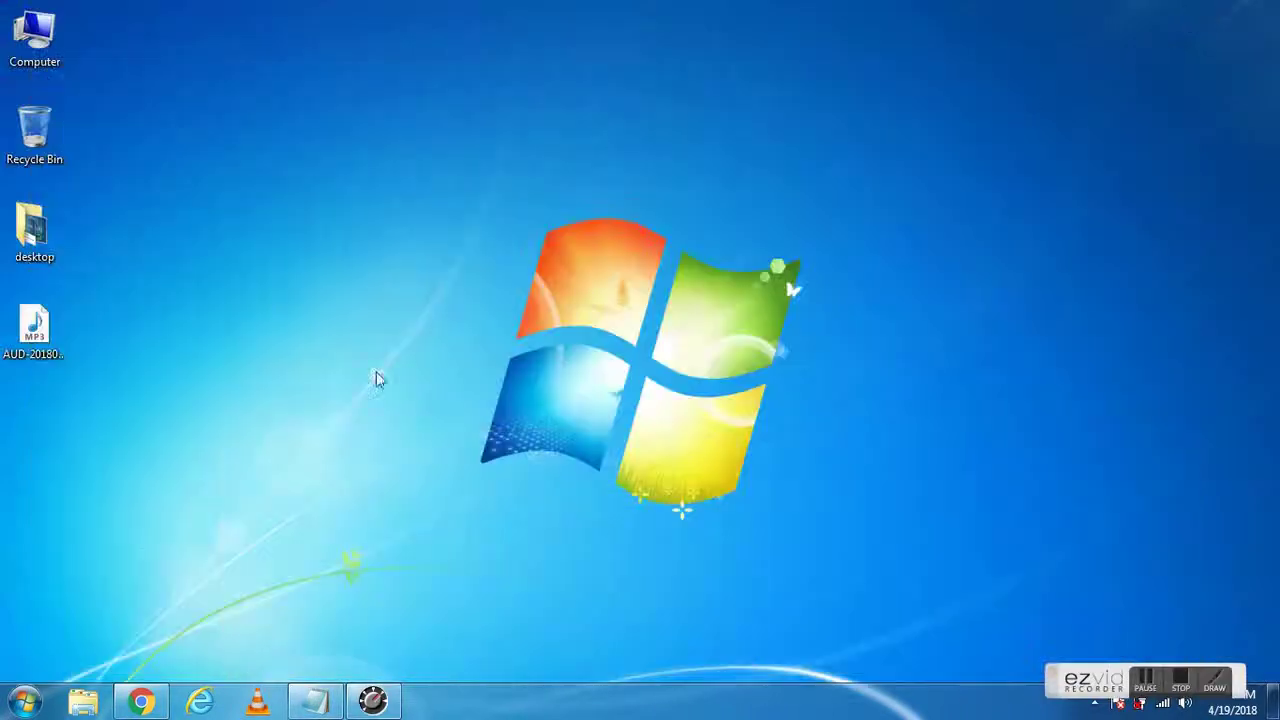
pyautogui.click(36, 345)
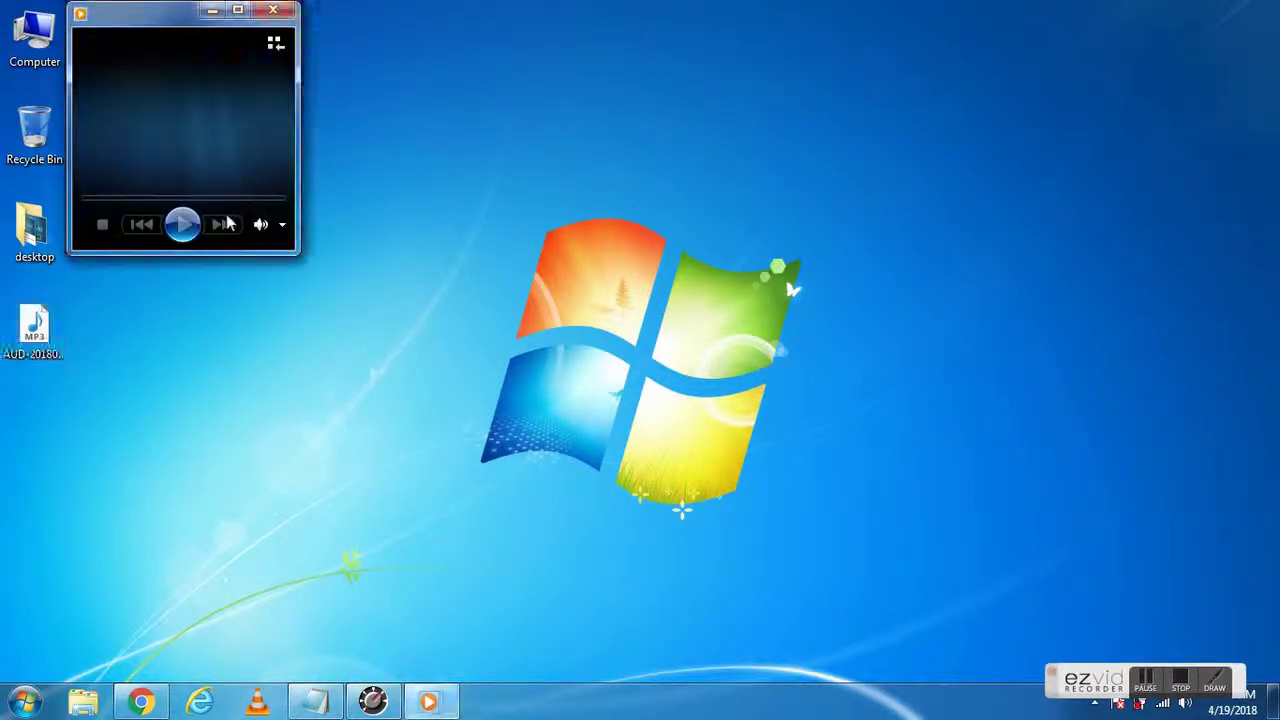
# Play the boosted AUD-20180317-WA0017 in Windows Media Player, then close the player.
pyautogui.click(182, 228)
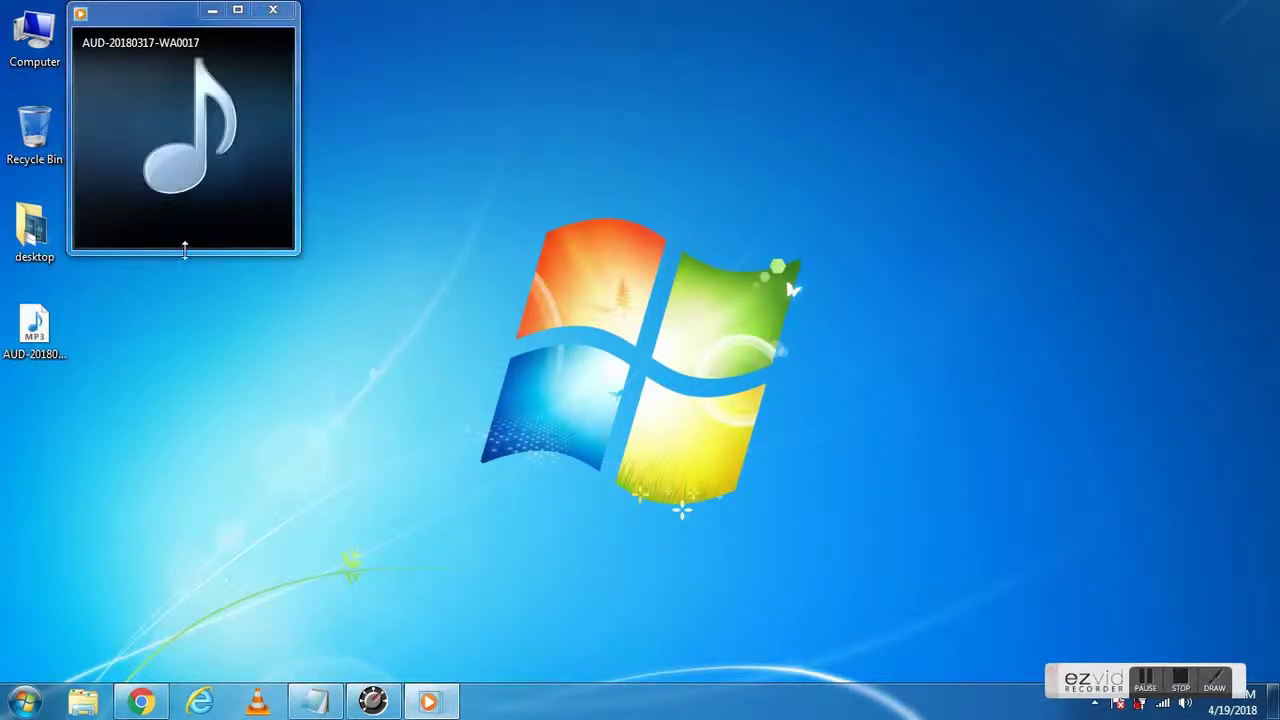
pyautogui.click(273, 13)
# Set the target volume to 80 dB, apply track gain so the file reads 79.3 dB, then minimize MP3Gain.
pyautogui.click(372, 700)
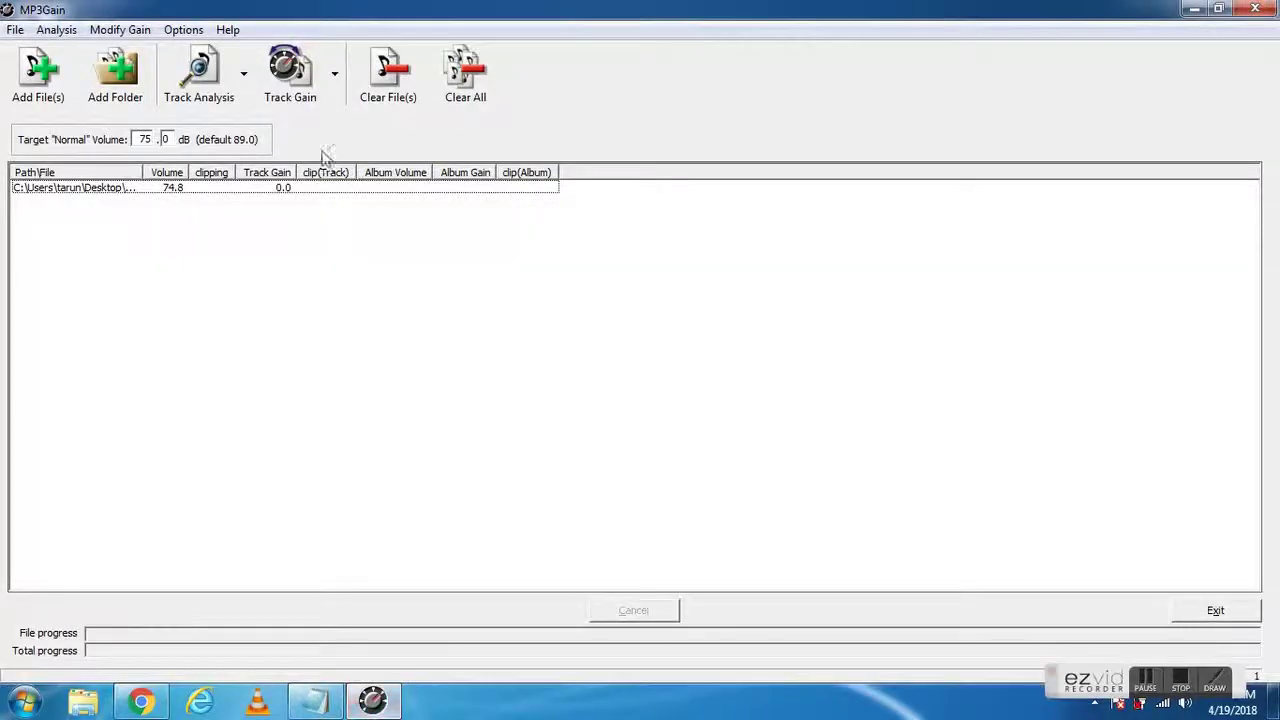
pyautogui.doubleClick(146, 140)
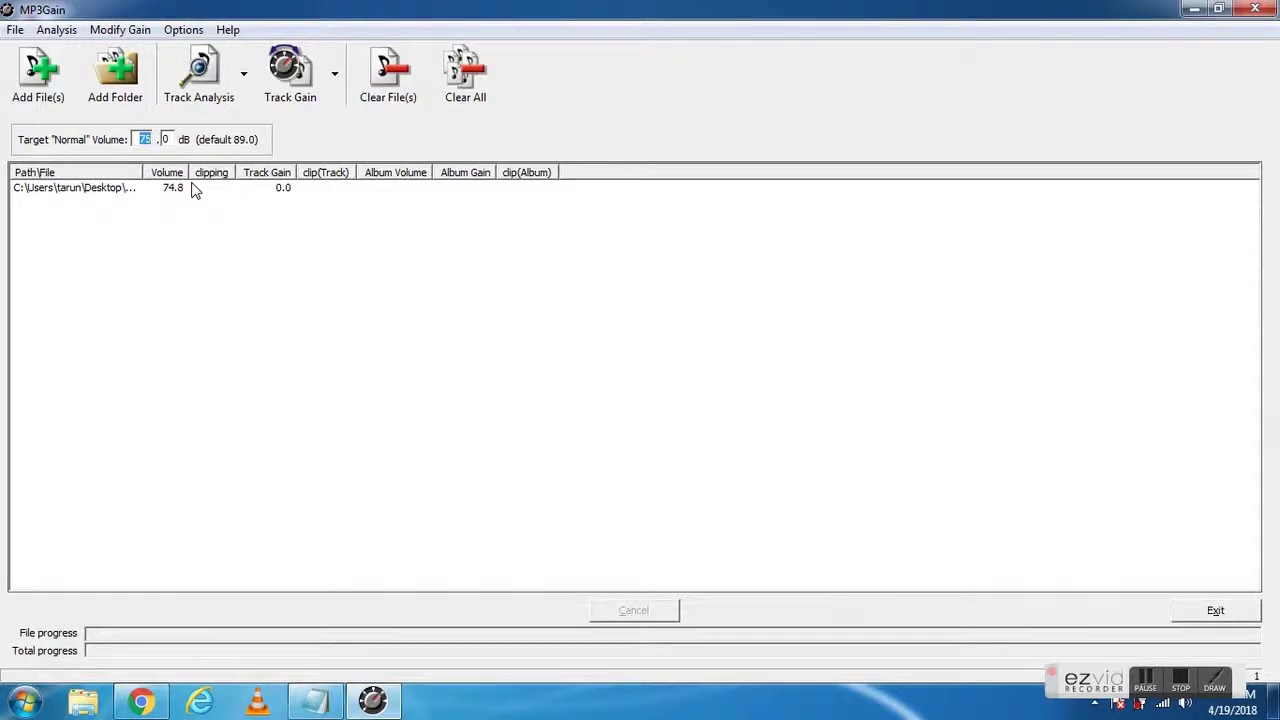
pyautogui.write('80')
pyautogui.click(284, 77)
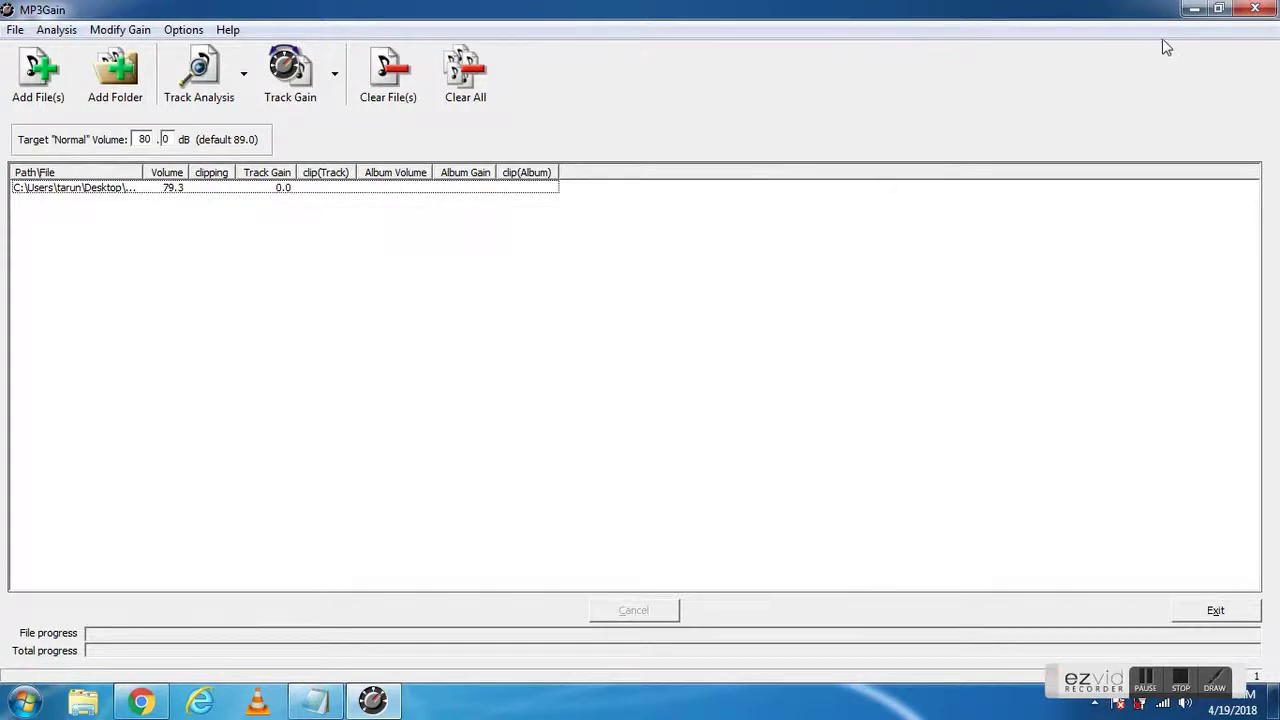
pyautogui.click(1193, 10)
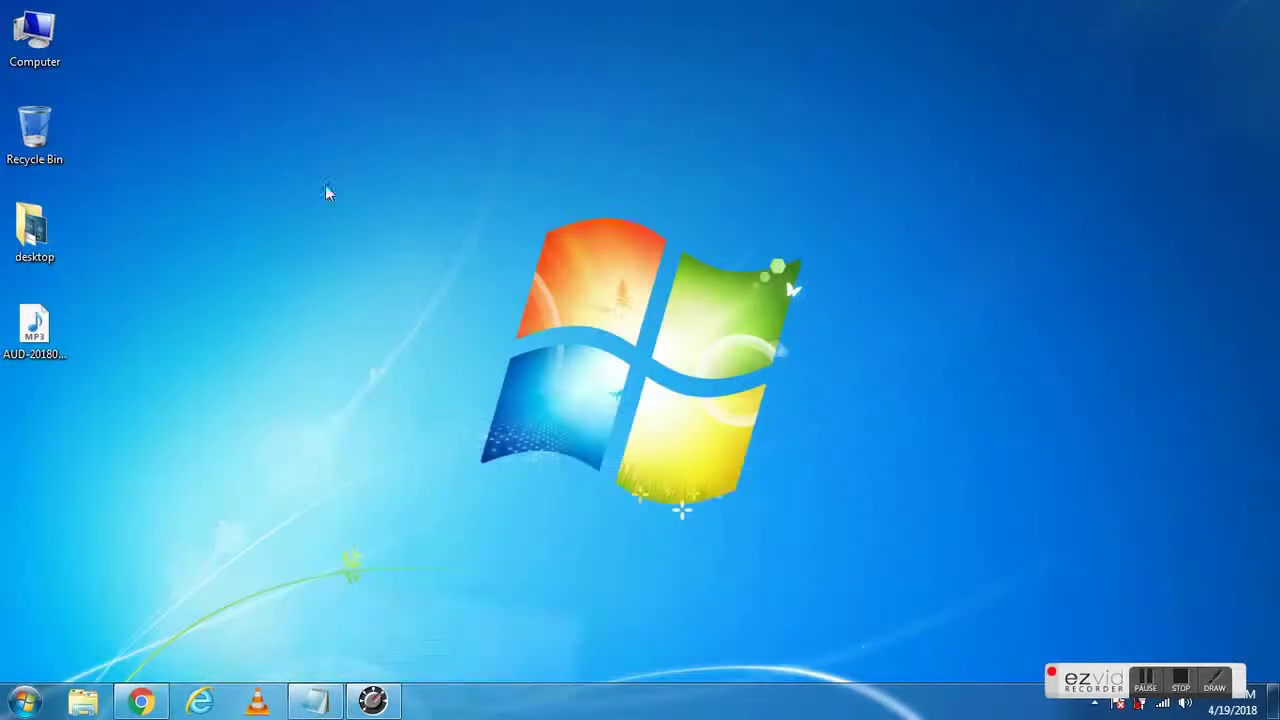
# Play the 79.3 dB AUD-20180317-WA0017 file, close Windows Media Player, and restore MP3Gain.
pyautogui.doubleClick(27, 342)
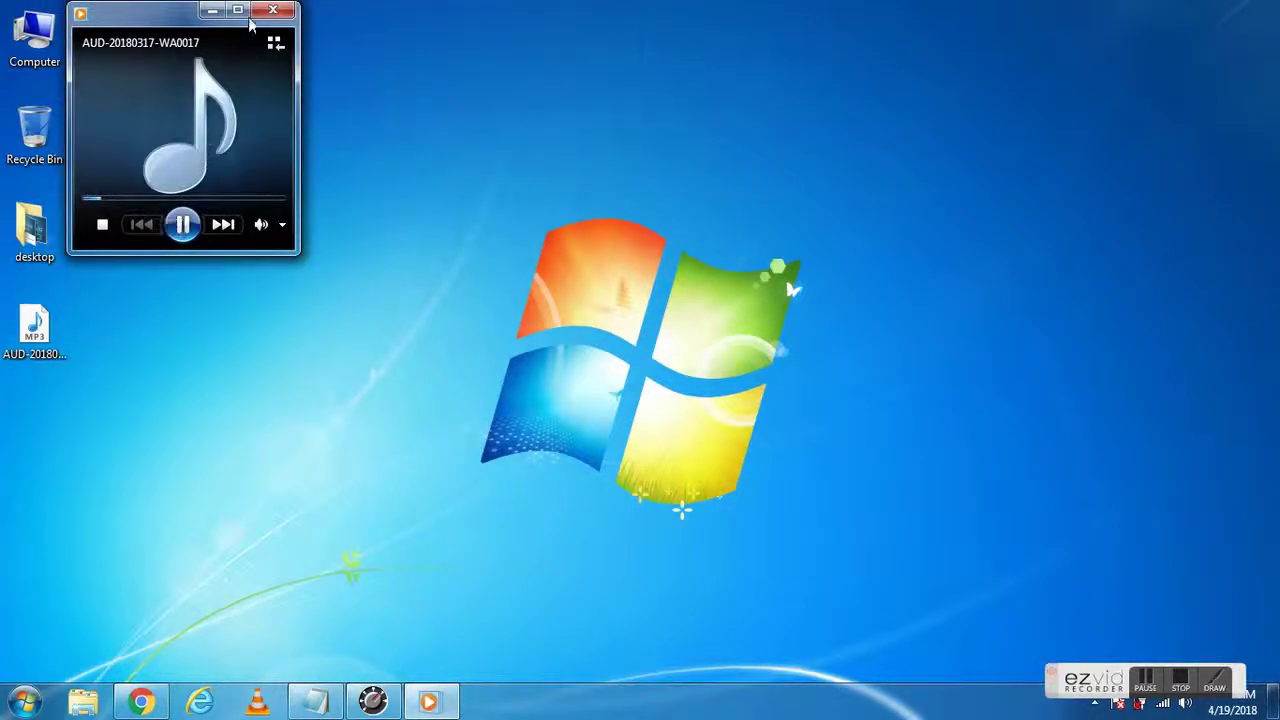
pyautogui.click(273, 10)
pyautogui.moveTo(385, 712)
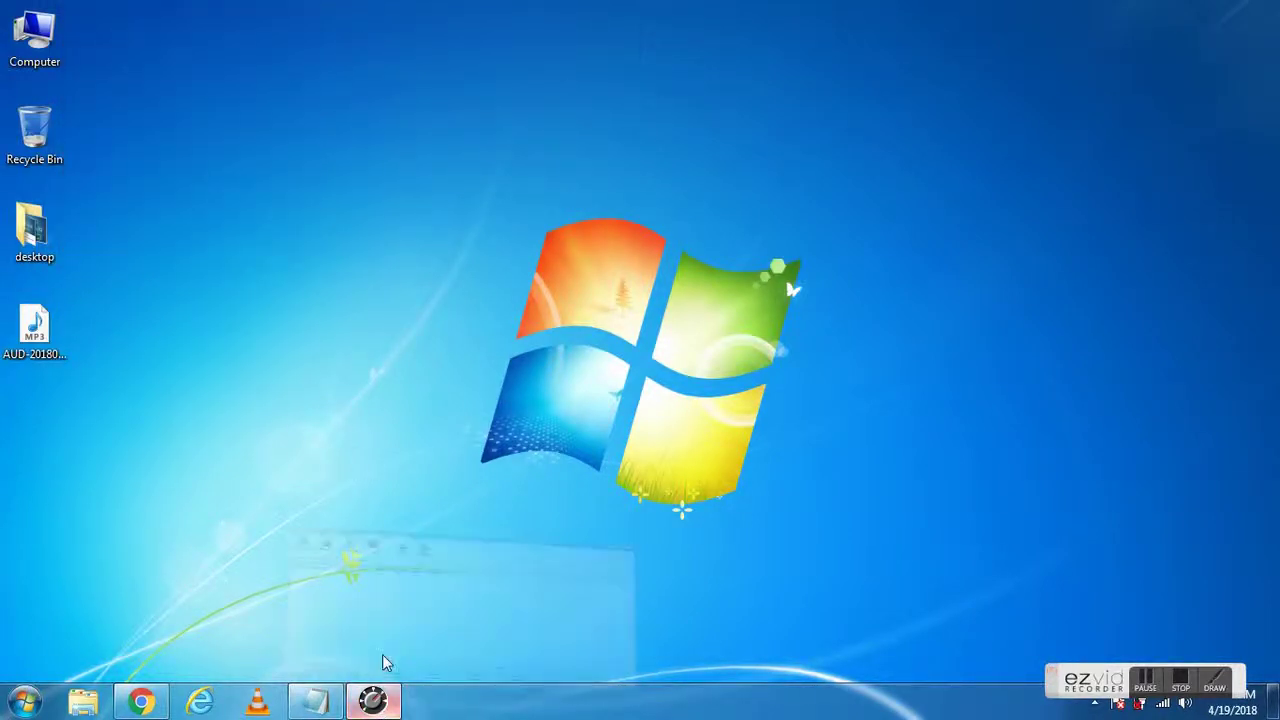
pyautogui.click(383, 663)
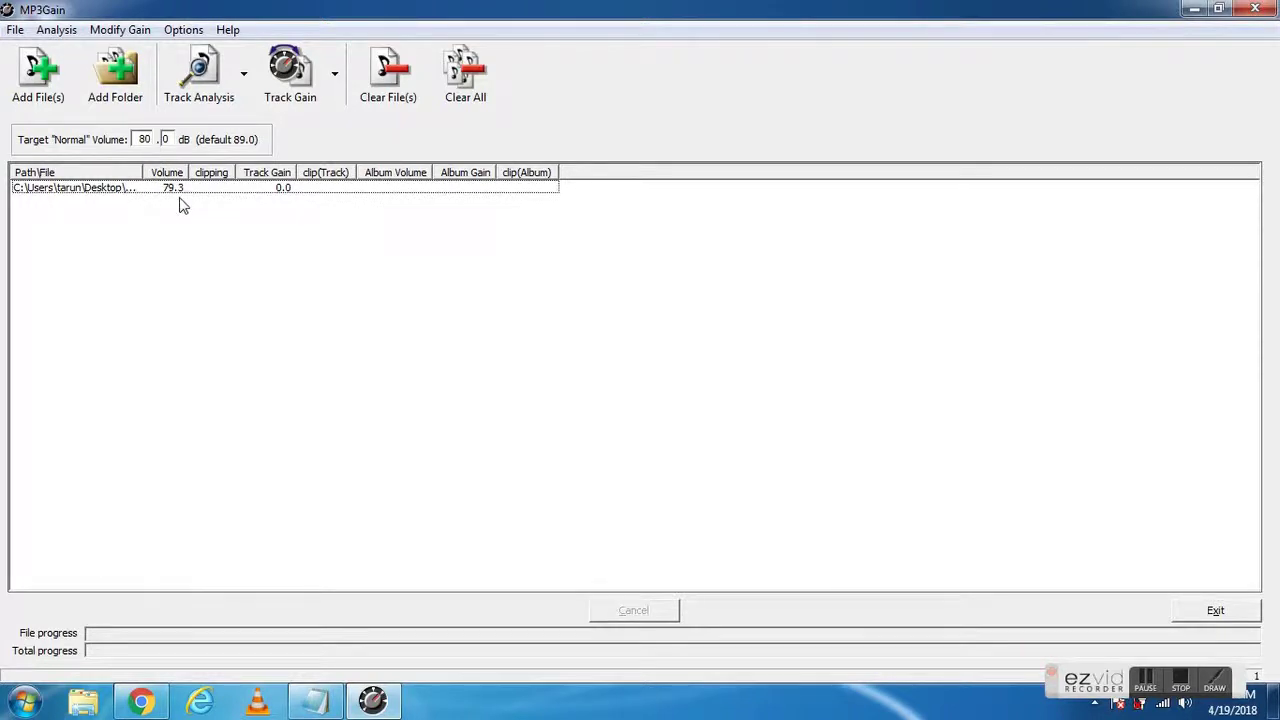
# Change the target volume from 80 to 70 and apply track gain, lowering the file to 70.2 dB.
pyautogui.click(152, 139)
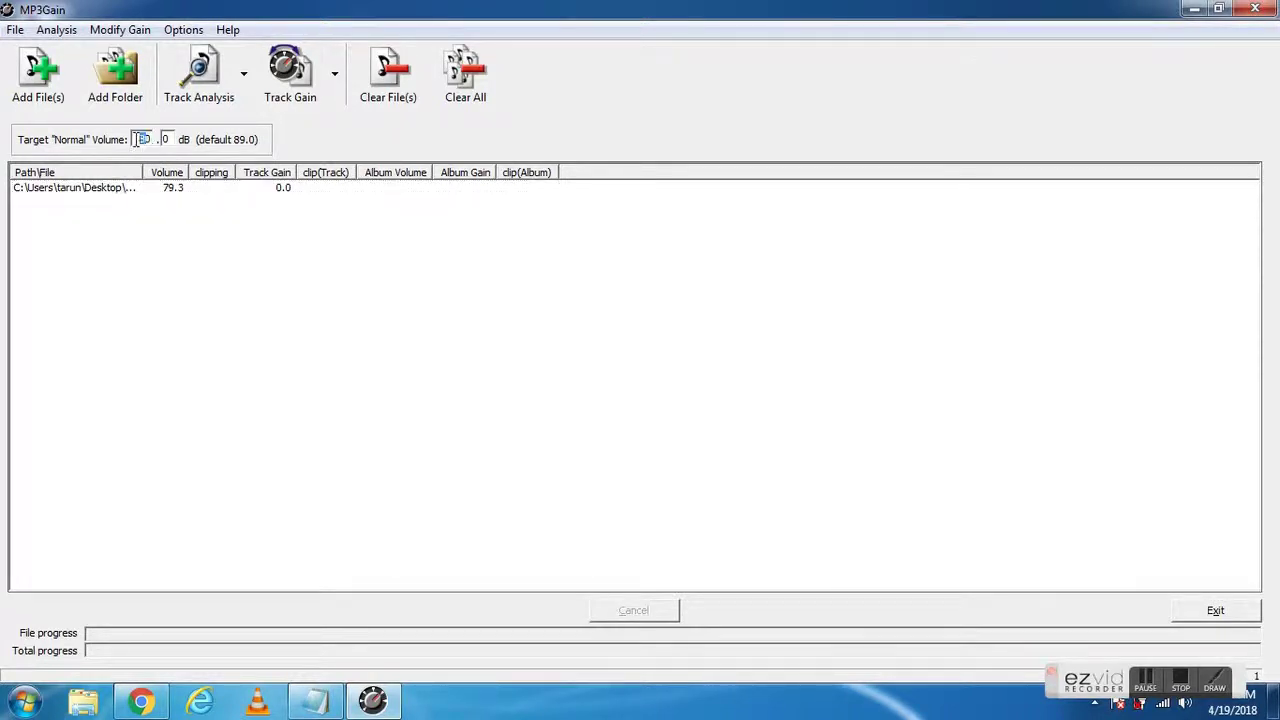
pyautogui.rightClick(150, 140)
pyautogui.click(208, 120)
pyautogui.press('BackSpace')
pyautogui.write('70')
pyautogui.click(290, 75)
# Set the target volume to 75 and remove the file from the list.
pyautogui.press('BackSpace')
pyautogui.write('5')
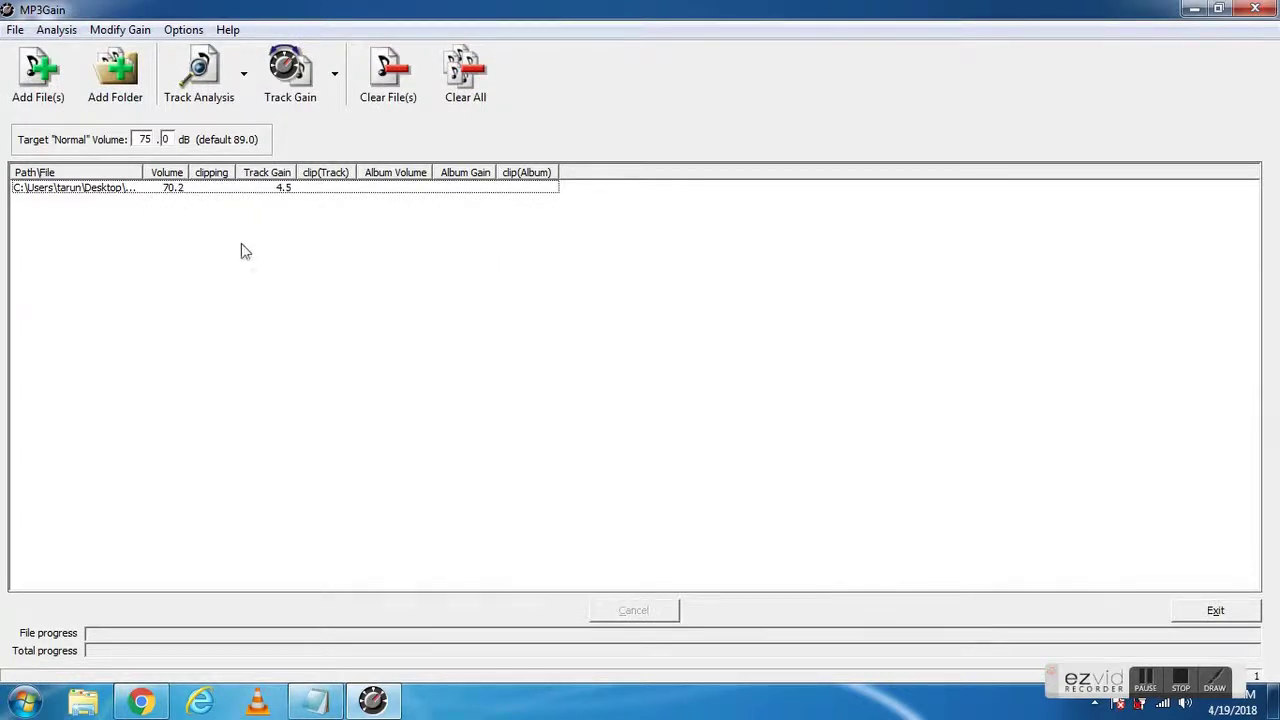
pyautogui.click(101, 189)
pyautogui.click(388, 80)
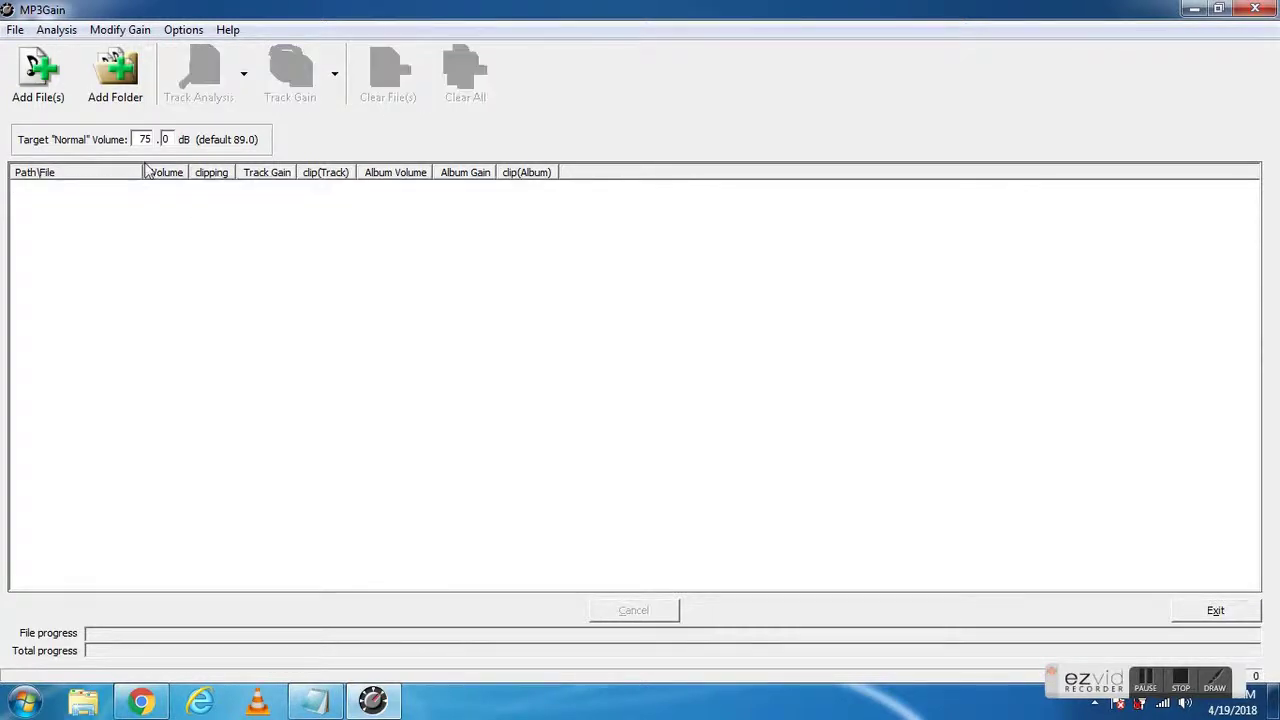
# Add the MP3 folder D:\extra+pahari gane\pahari to the file list.
pyautogui.click(108, 68)
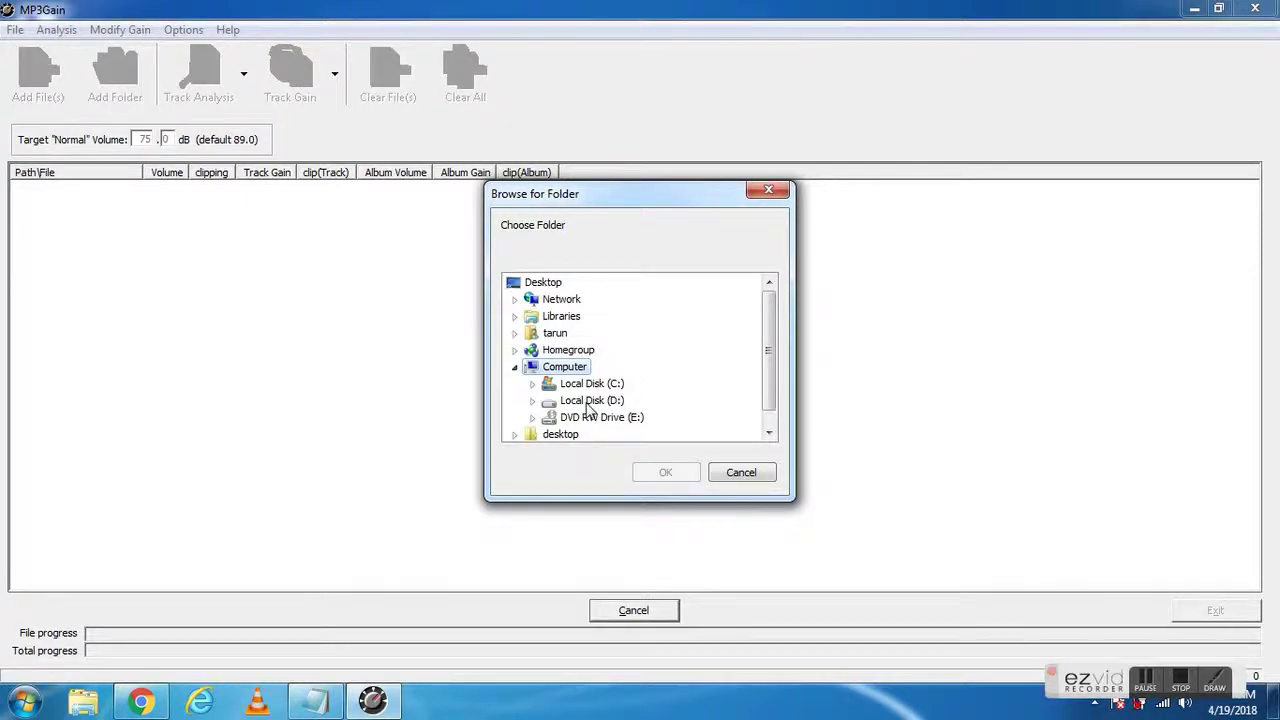
pyautogui.click(588, 405)
pyautogui.scroll(-2, 636, 392)
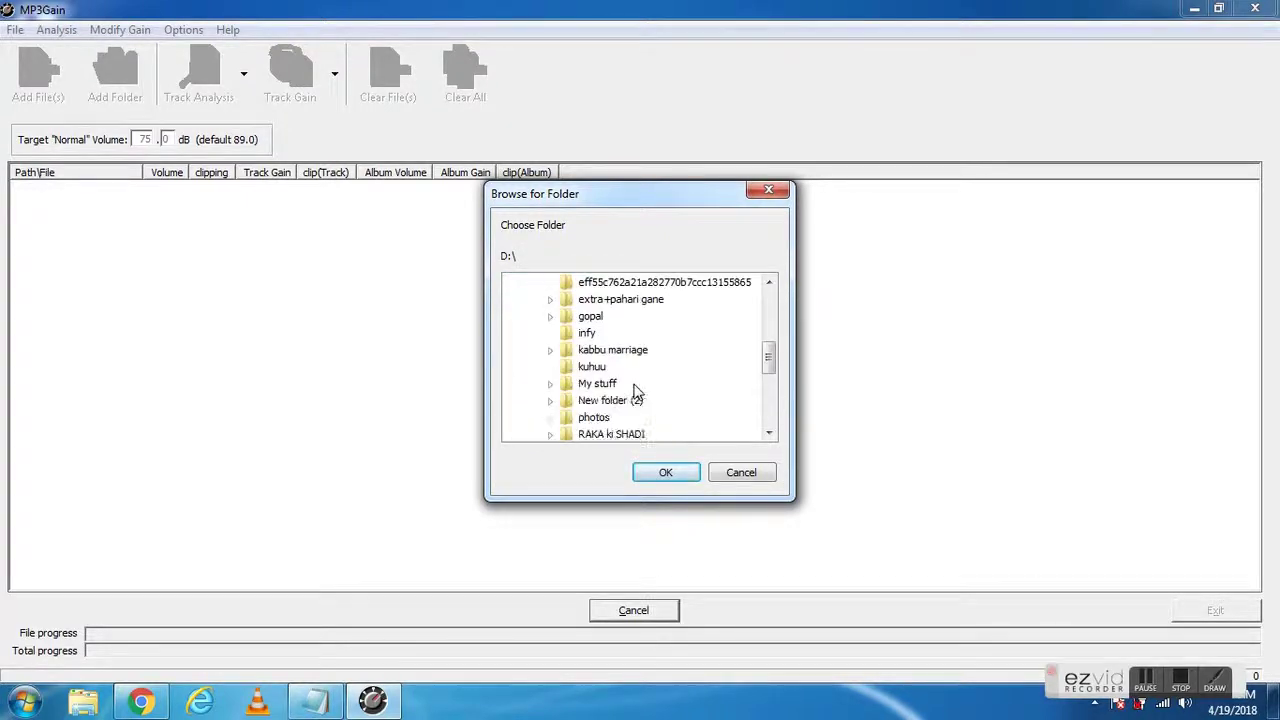
pyautogui.scroll(2, 636, 392)
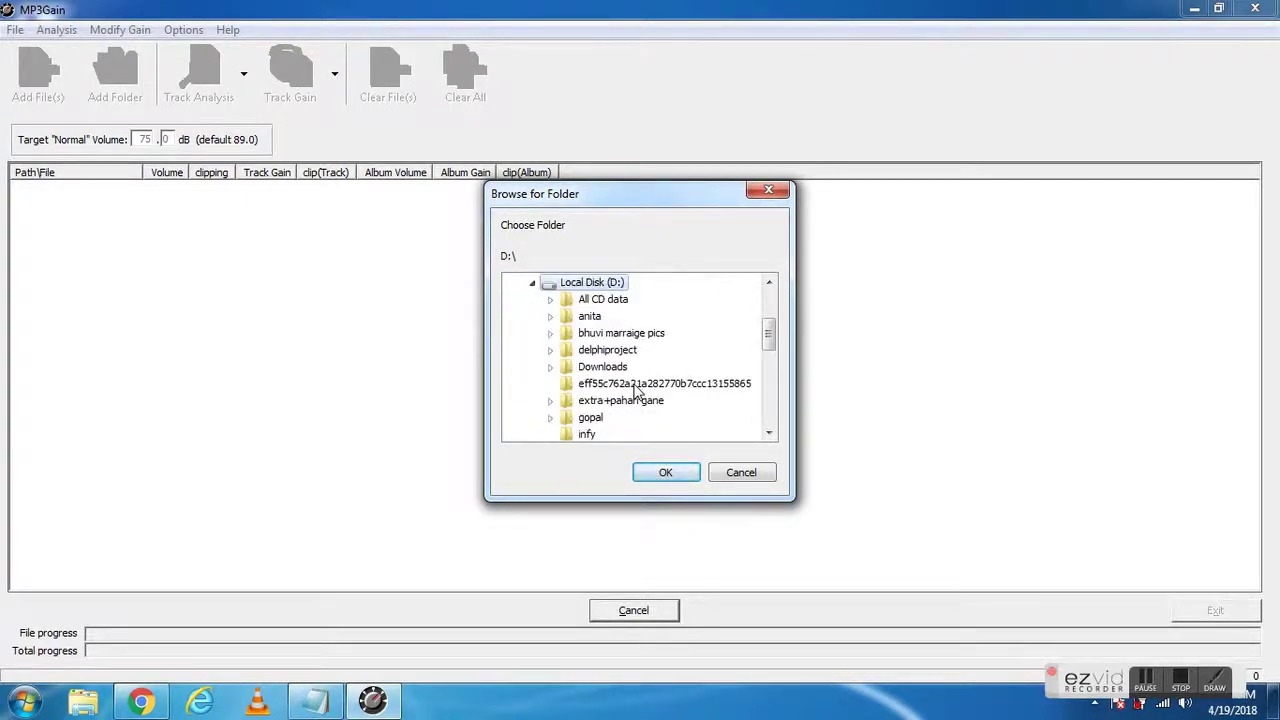
pyautogui.scroll(-8, 636, 392)
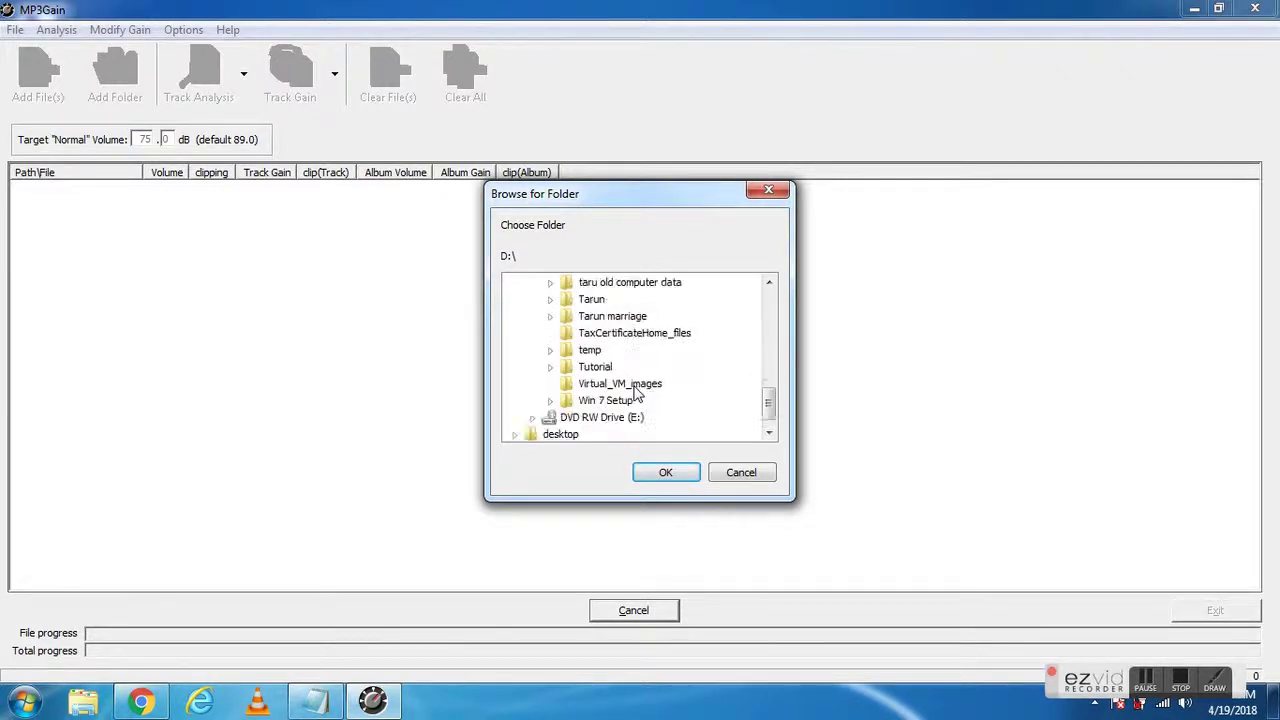
pyautogui.scroll(4, 640, 385)
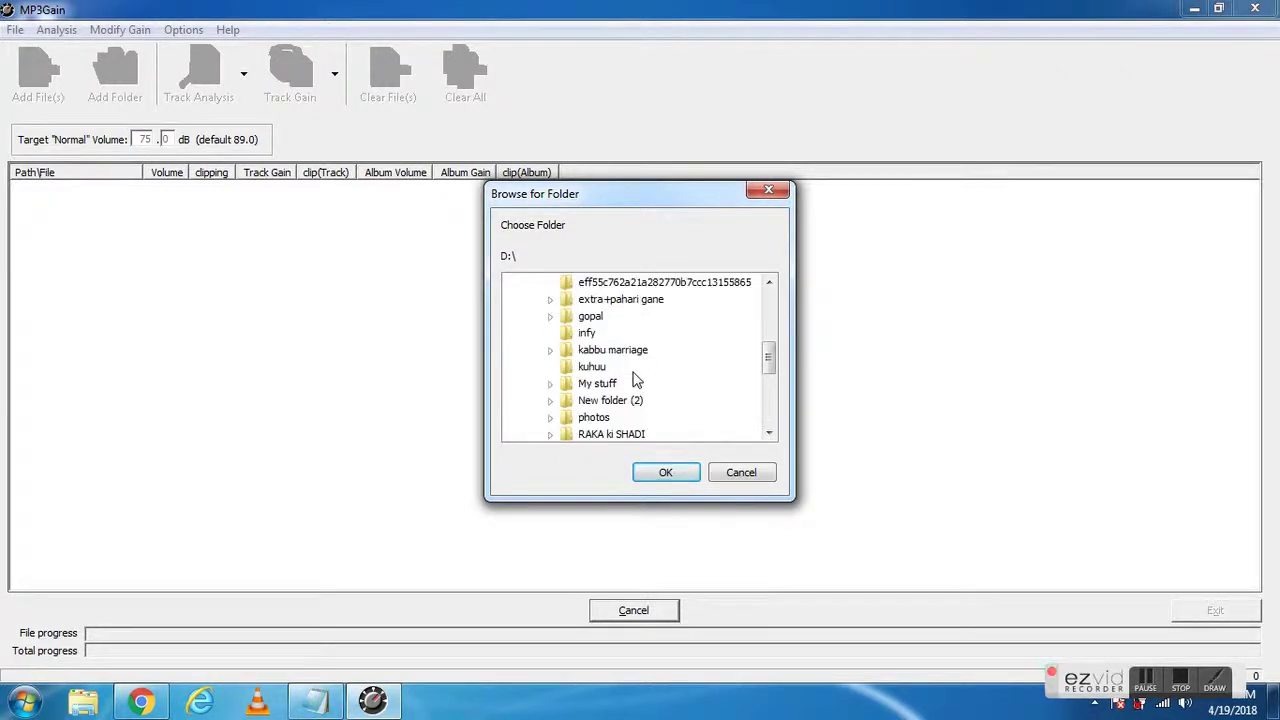
pyautogui.scroll(1, 636, 380)
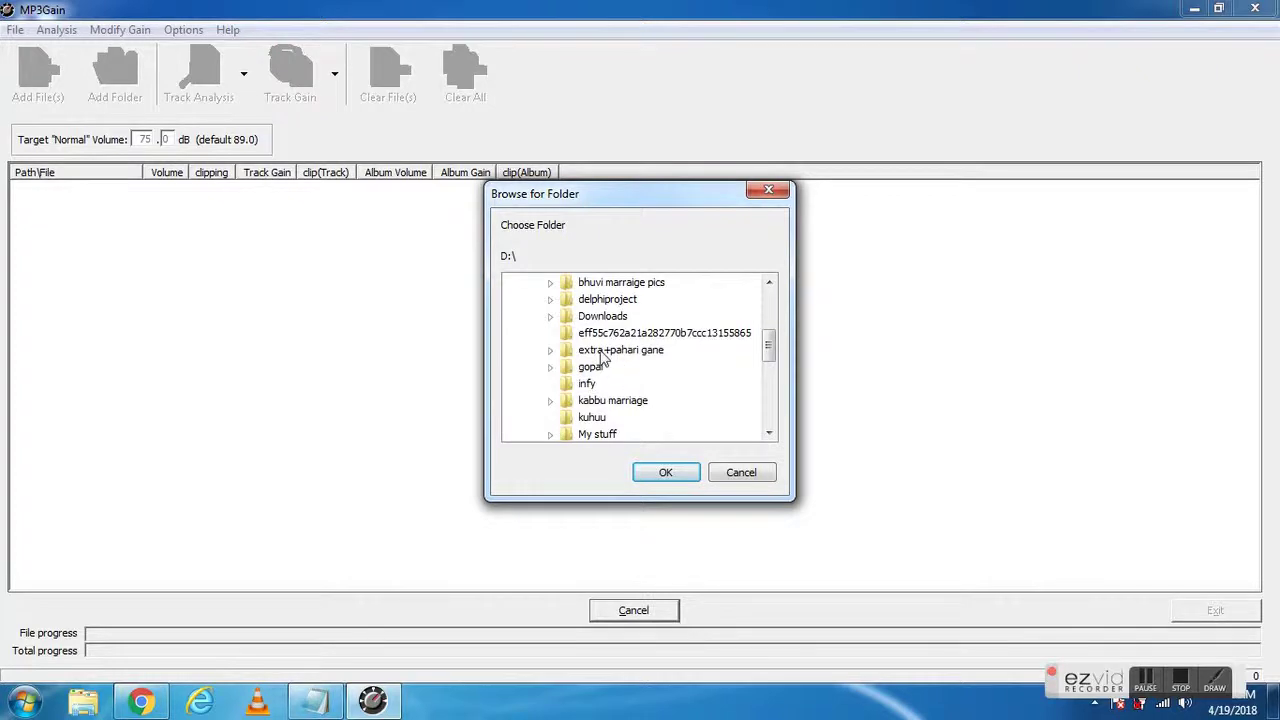
pyautogui.click(600, 350)
pyautogui.click(550, 350)
pyautogui.scroll(-1, 648, 364)
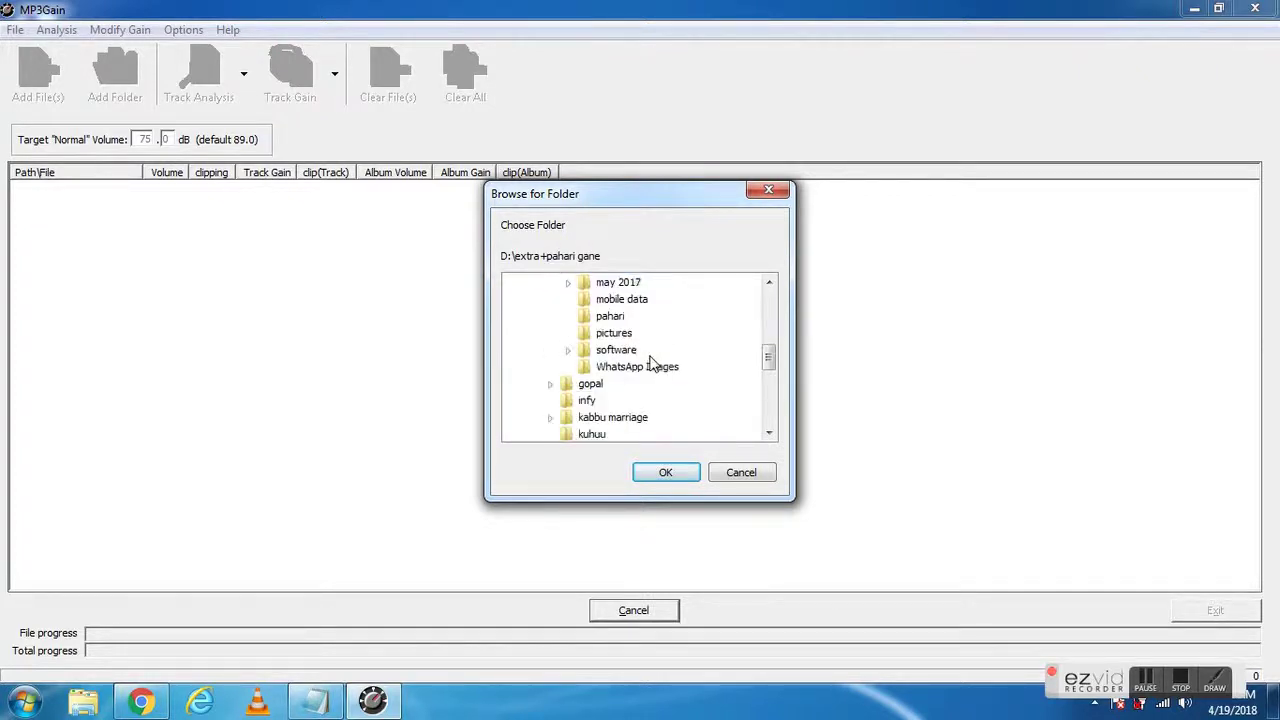
pyautogui.click(610, 318)
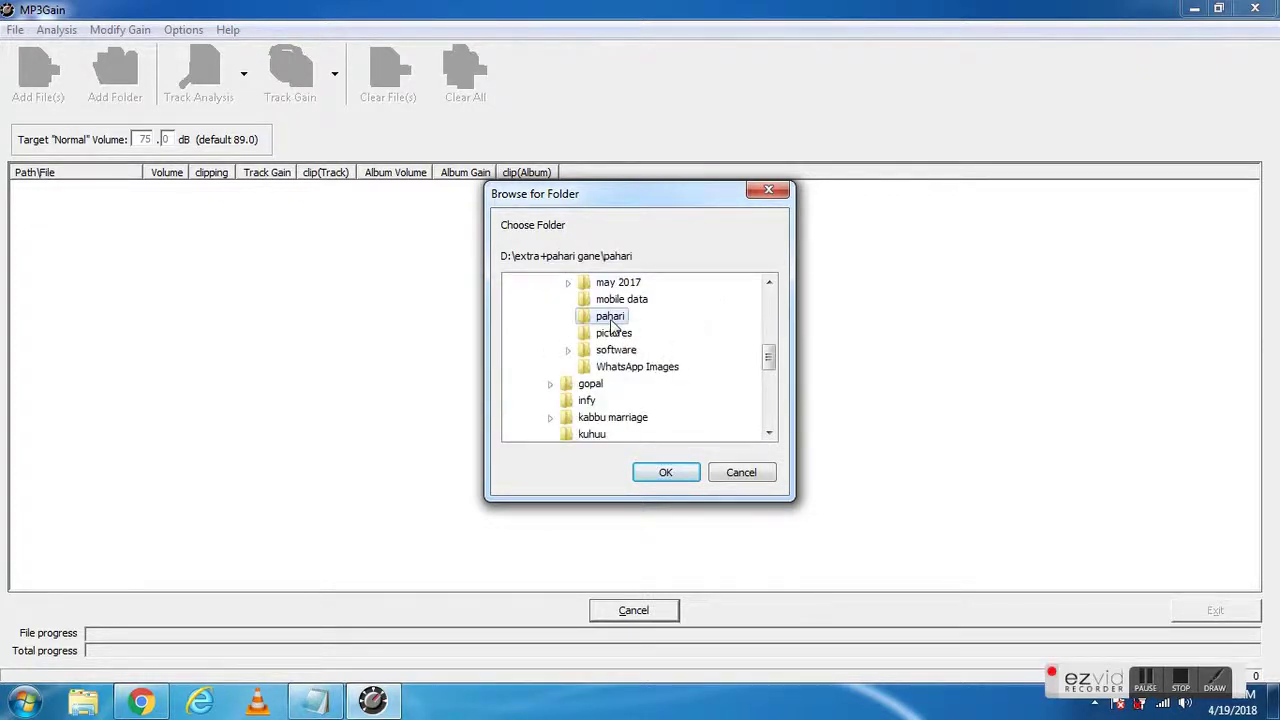
pyautogui.click(660, 472)
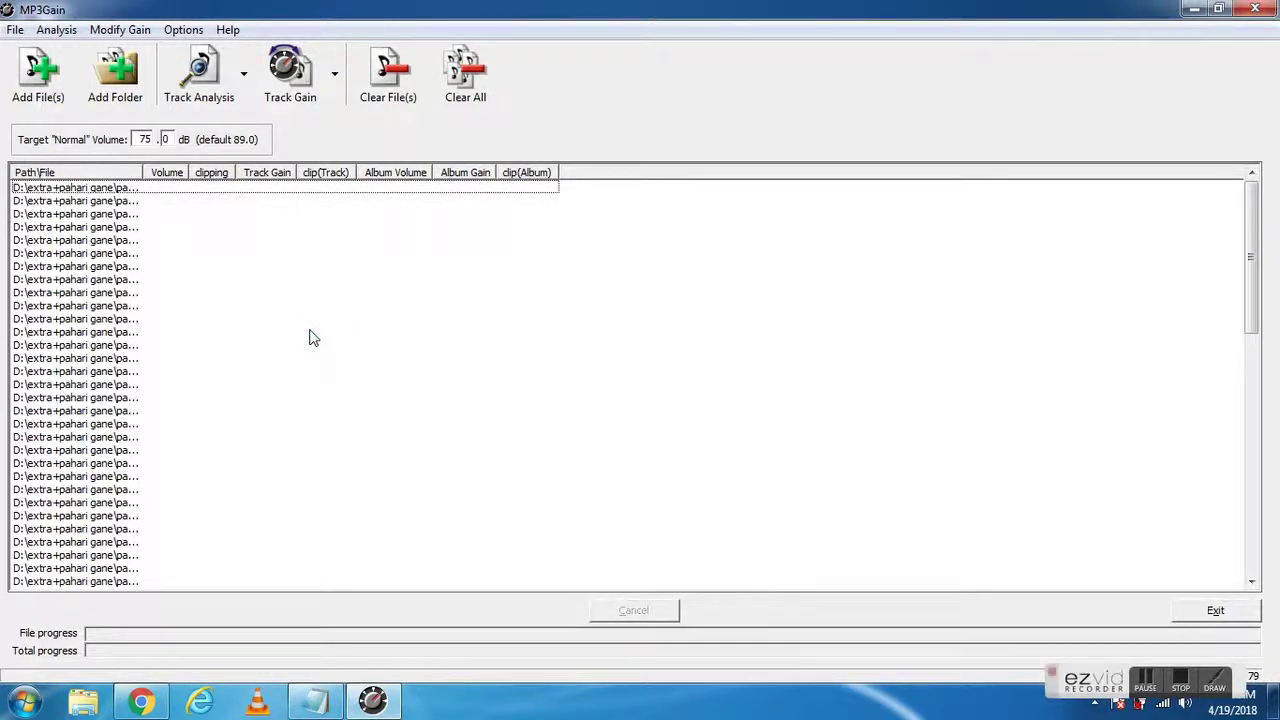
# Select the Target "Normal" Volume value to change it to 80 dB.
pyautogui.doubleClick(145, 139)
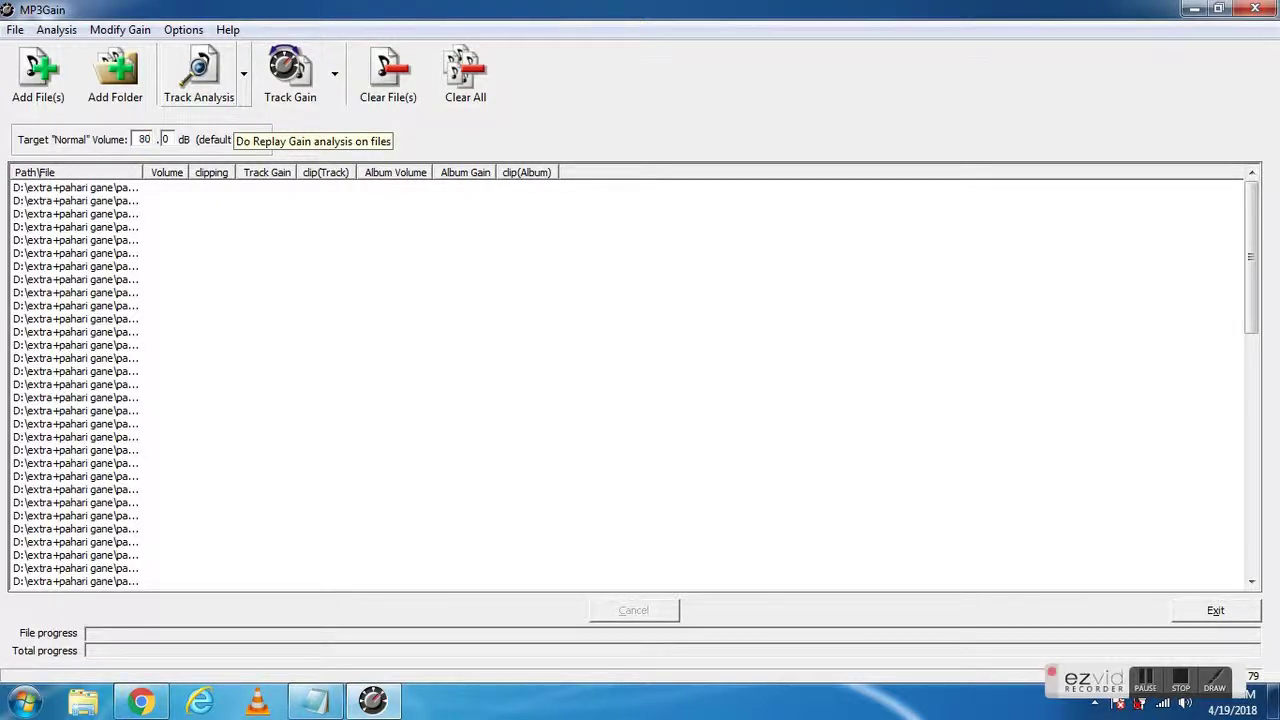
# Apply track gain to level the six pahari MP3s at the 80 dB target.
pyautogui.click(288, 82)
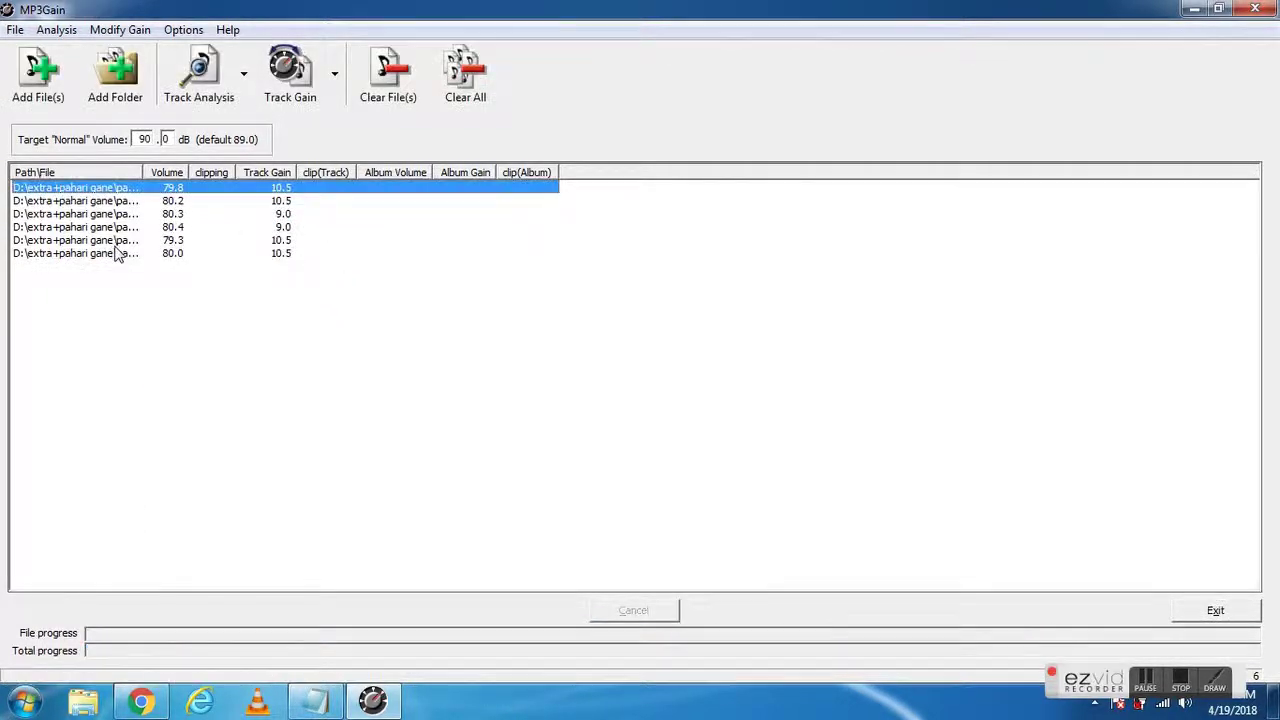
# Apply track gain to all six pahari files at 90 dB, clear the list, and exit MP3Gain.
pyautogui.hotkey('ctrl', 'a')
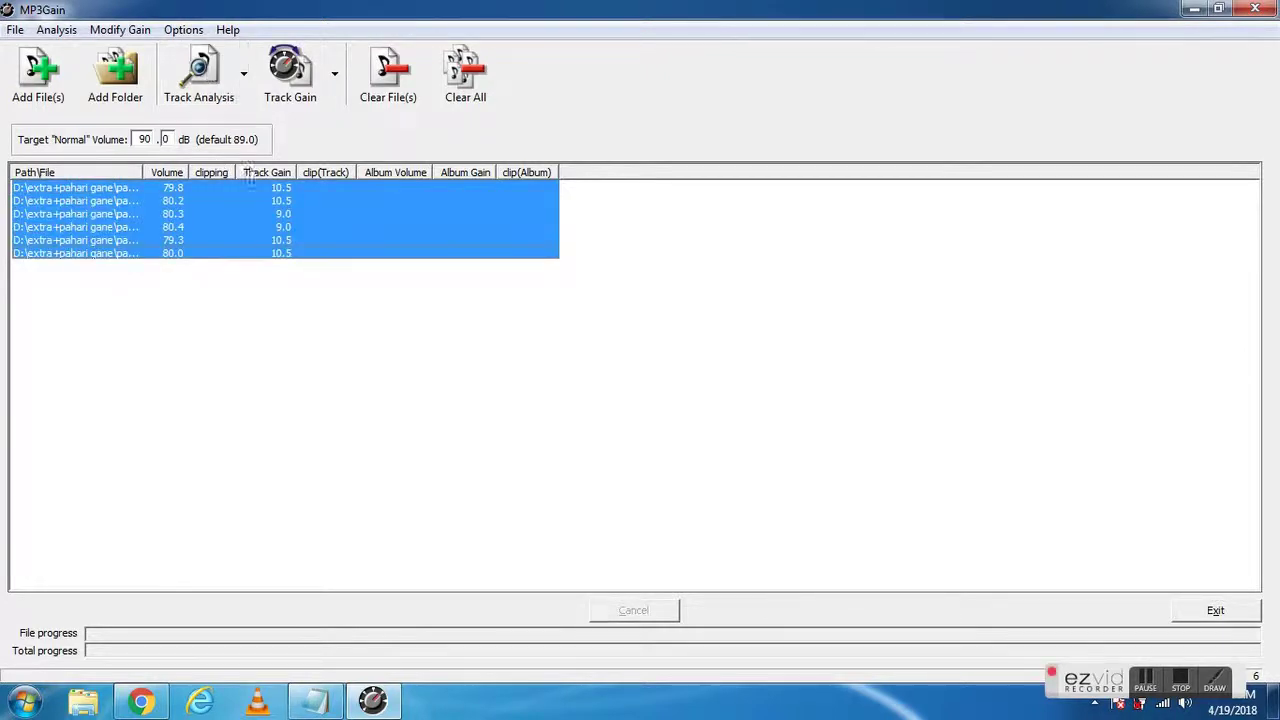
pyautogui.click(290, 72)
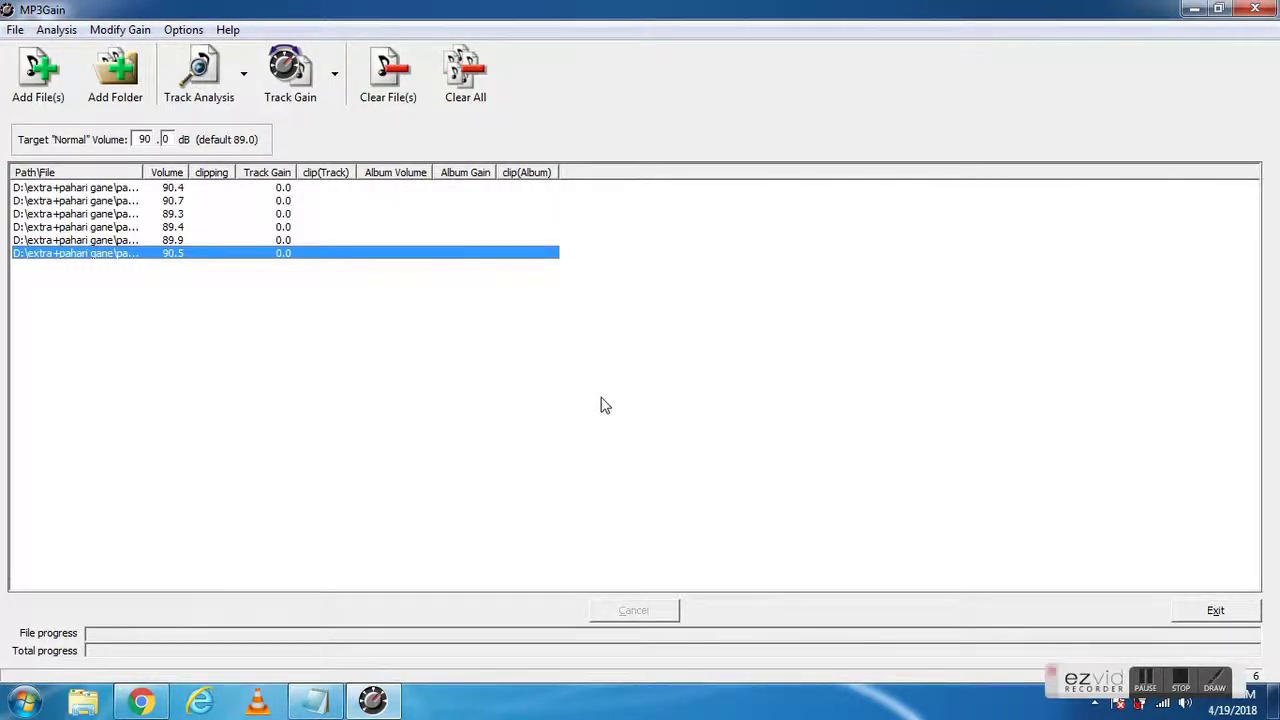
pyautogui.hotkey('ctrl', 'a')
pyautogui.click(465, 72)
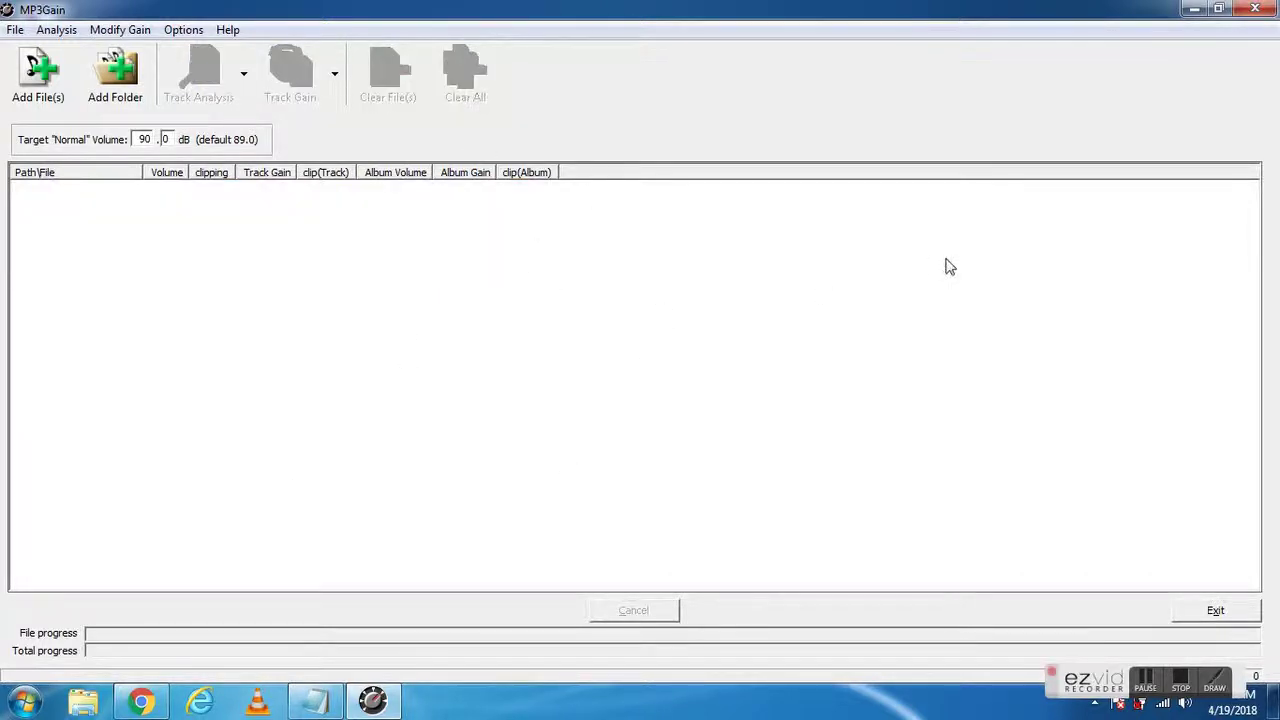
pyautogui.click(1253, 12)
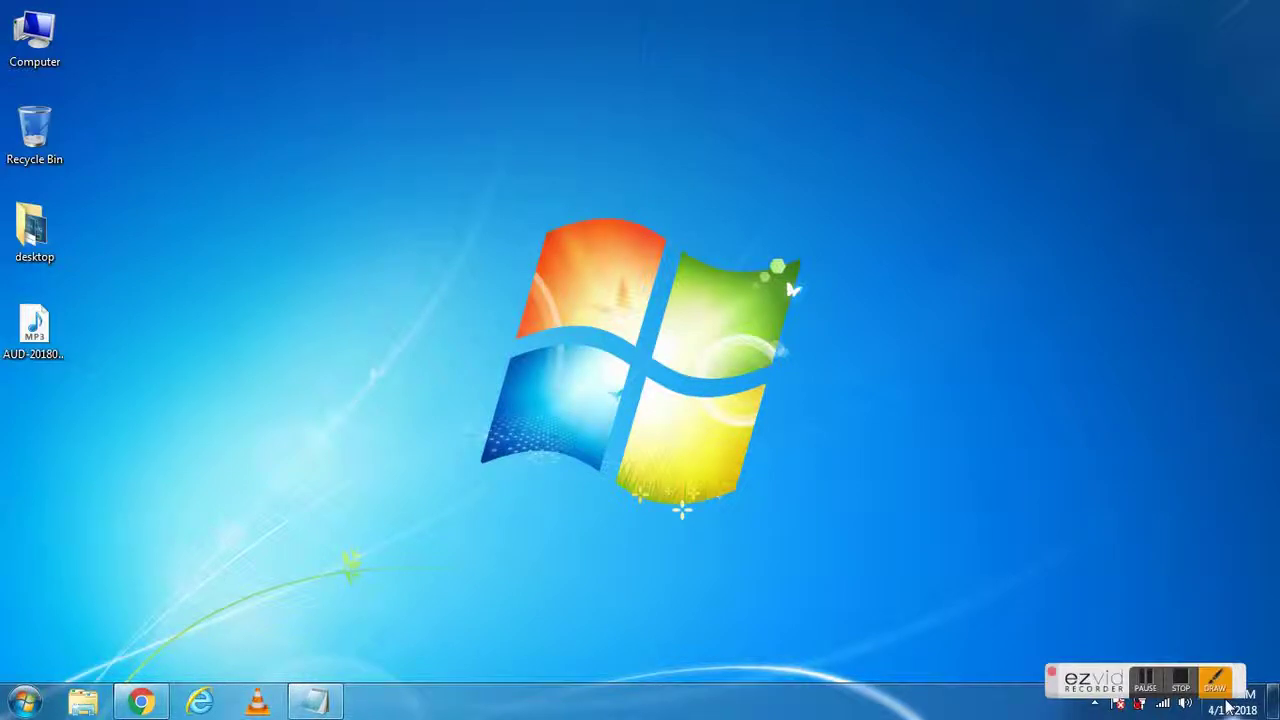